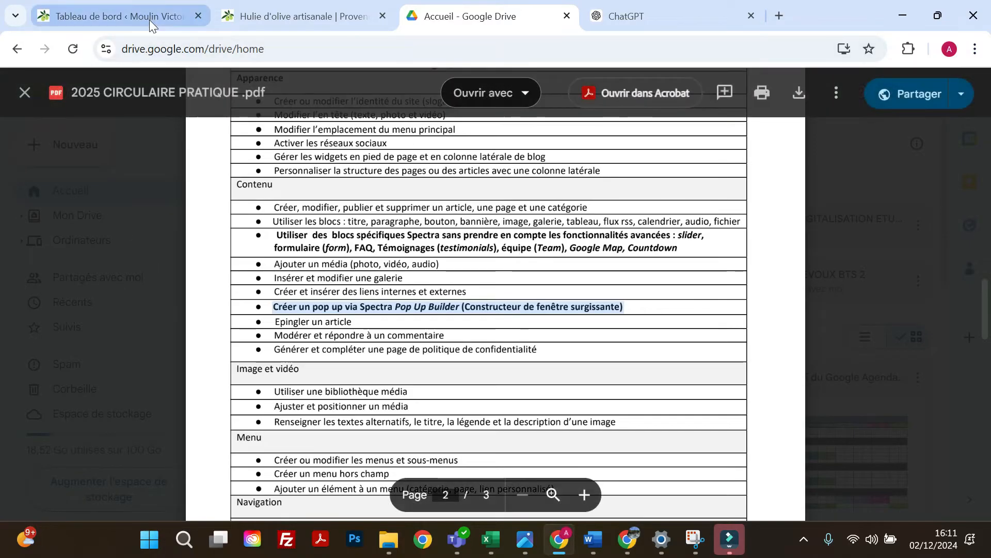
# Switch to the WordPress dashboard and create a new window of type Popup in Spectra's popup builder (Constructeur de fenêtre surgissante).
pyautogui.click(150, 20)
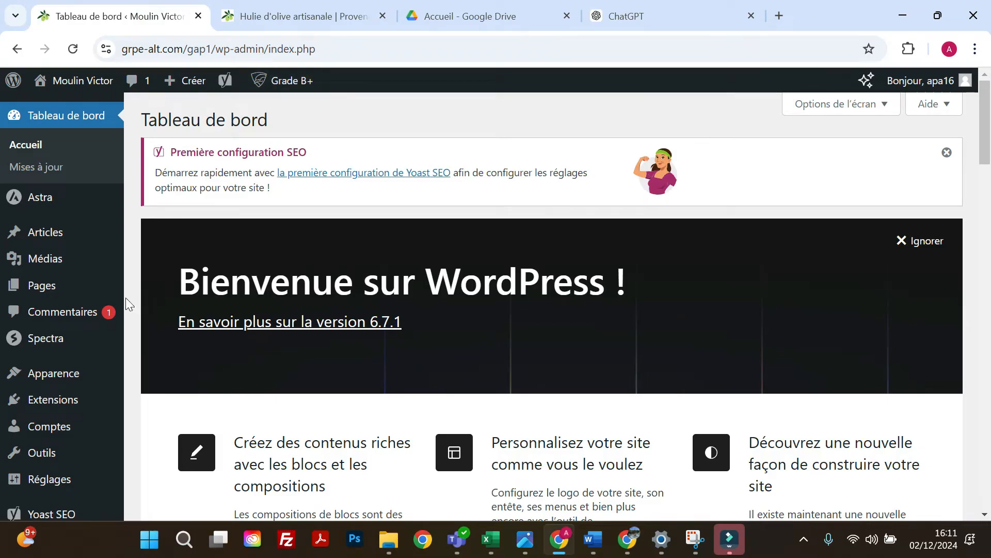
pyautogui.moveTo(57, 334)
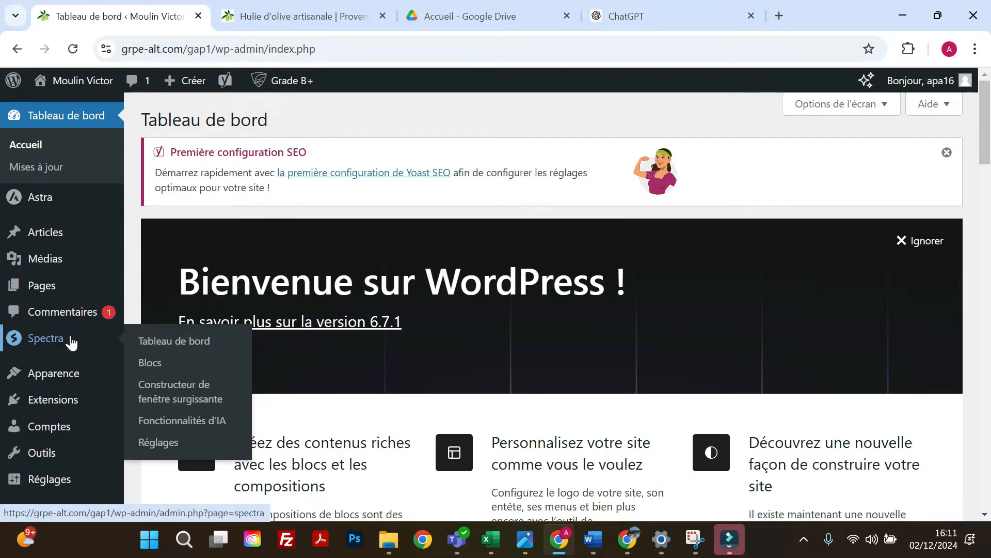
pyautogui.click(191, 399)
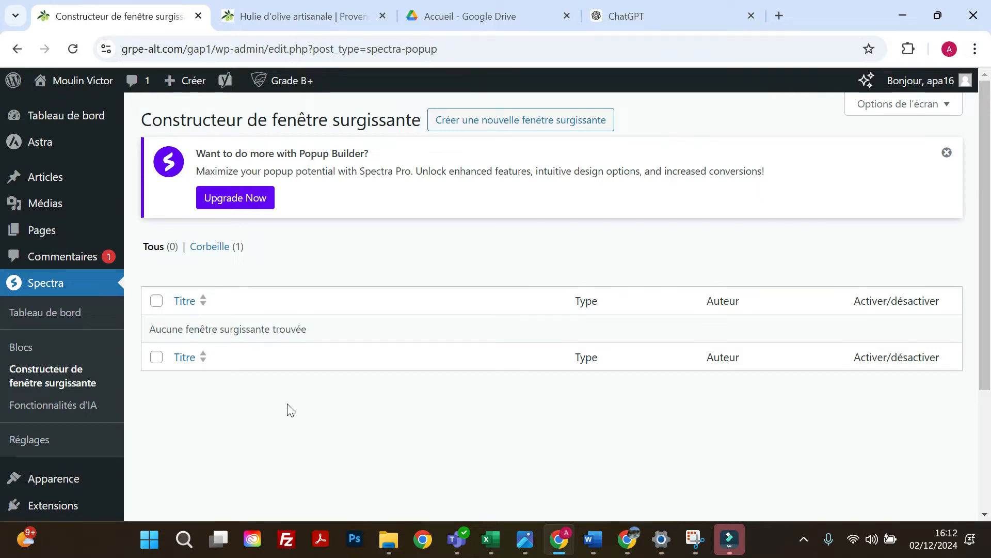
pyautogui.click(533, 124)
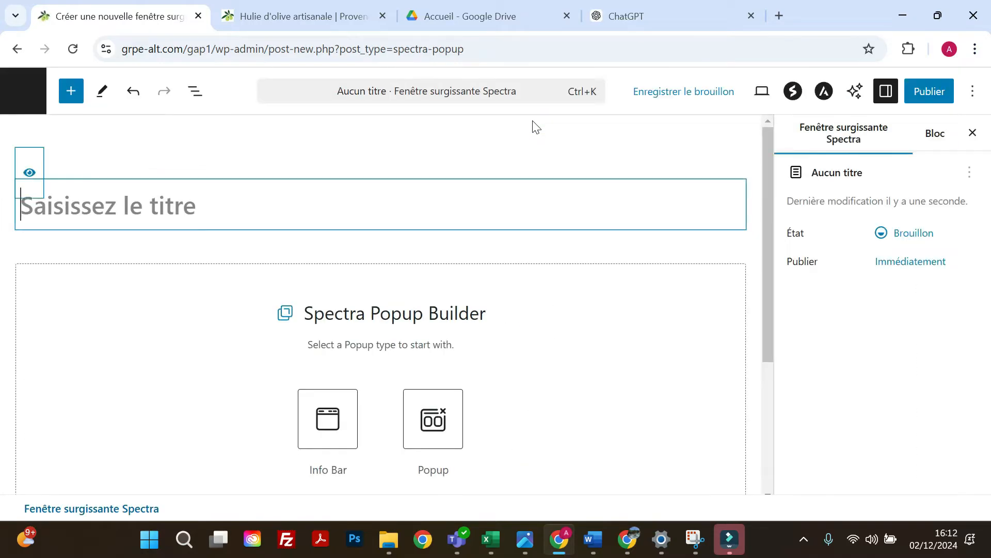
pyautogui.click(461, 443)
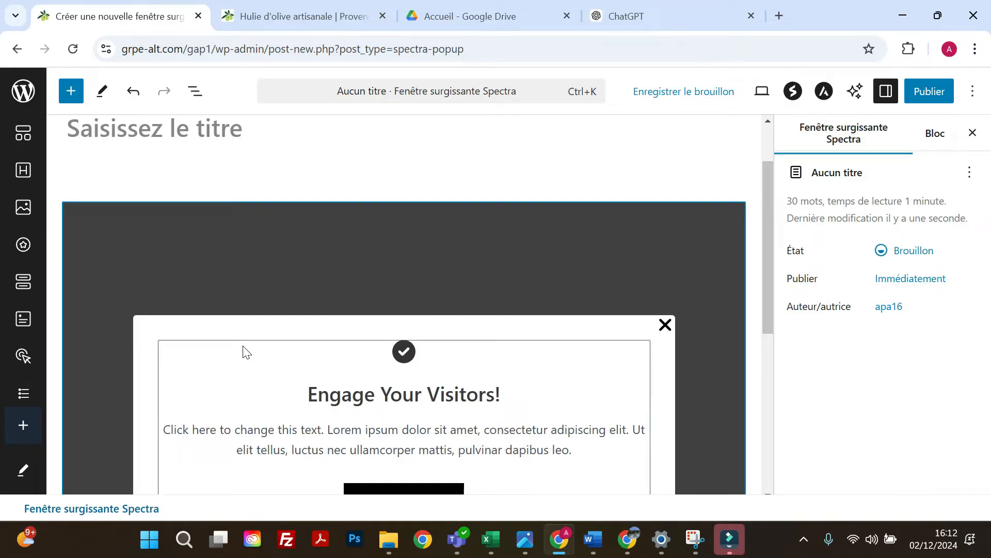
# Title the new popup BLACK FRIDAY and publish it.
pyautogui.scroll(2, 243, 349)
pyautogui.click(172, 205)
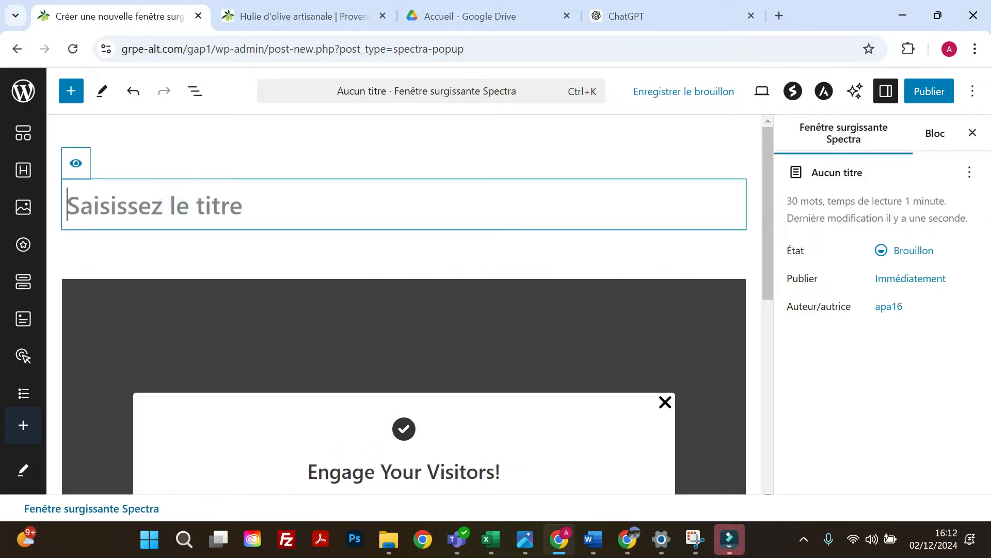
pyautogui.write('BLACK FRID')
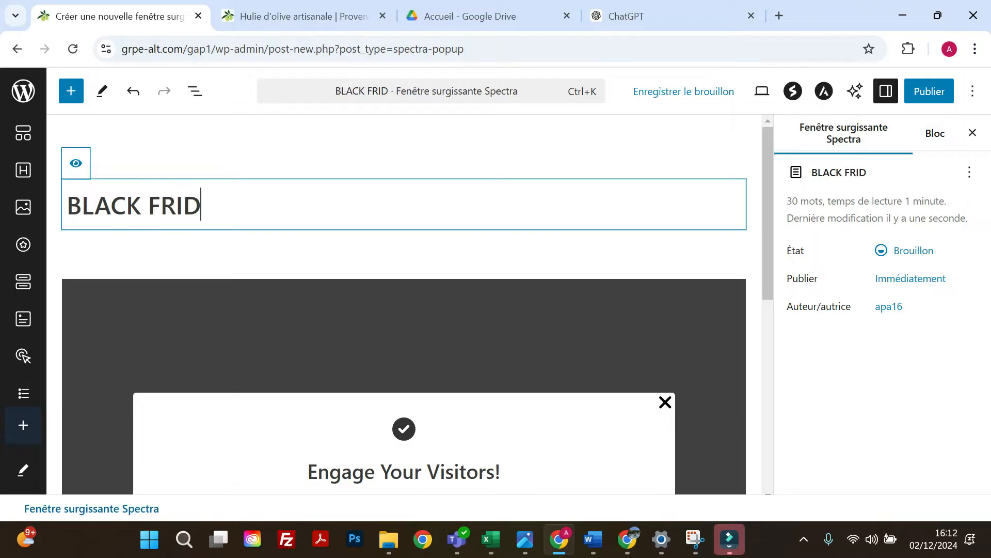
pyautogui.write('AY')
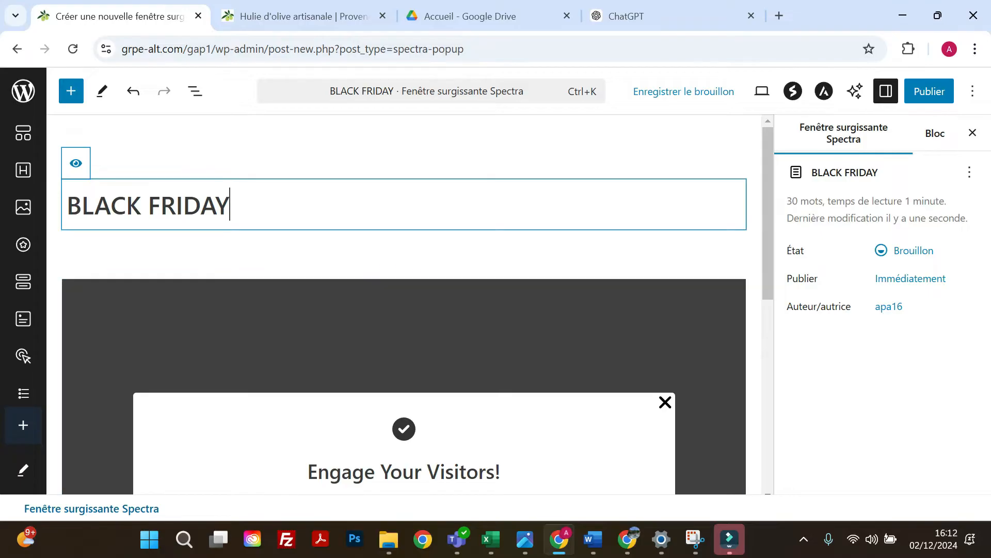
pyautogui.click(932, 98)
pyautogui.click(932, 100)
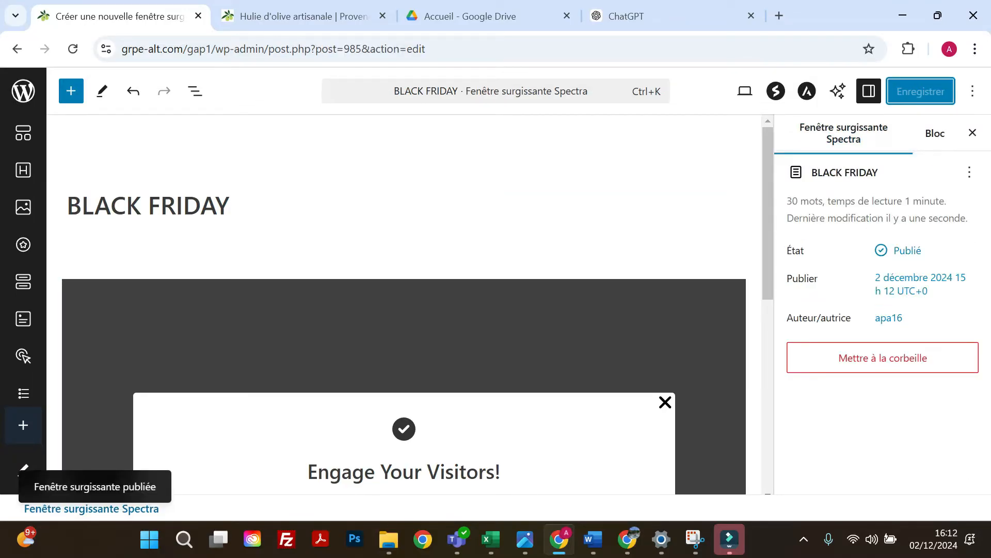
# Select the whole Popup Builder block in the canvas to show its general settings.
pyautogui.click(868, 91)
pyautogui.click(869, 91)
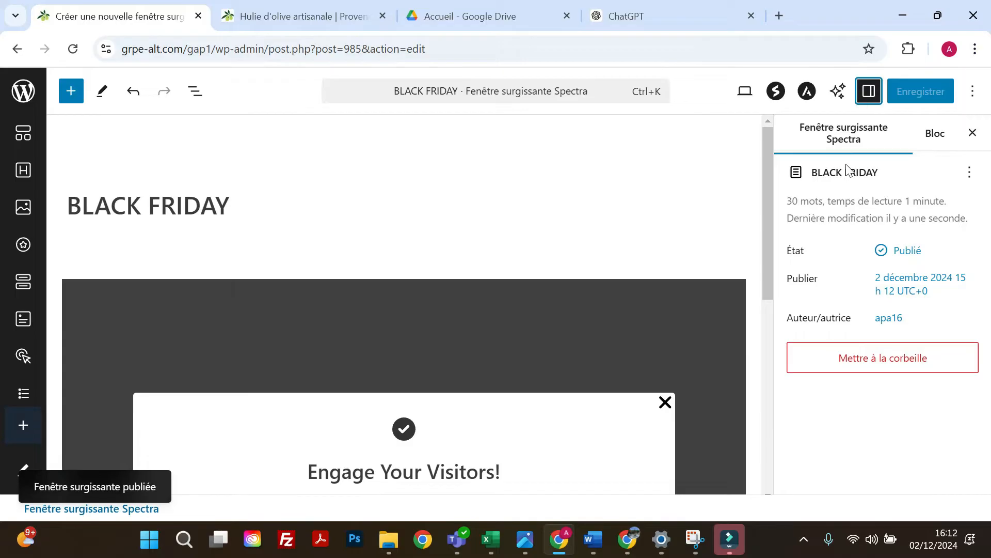
pyautogui.scroll(-2, 235, 283)
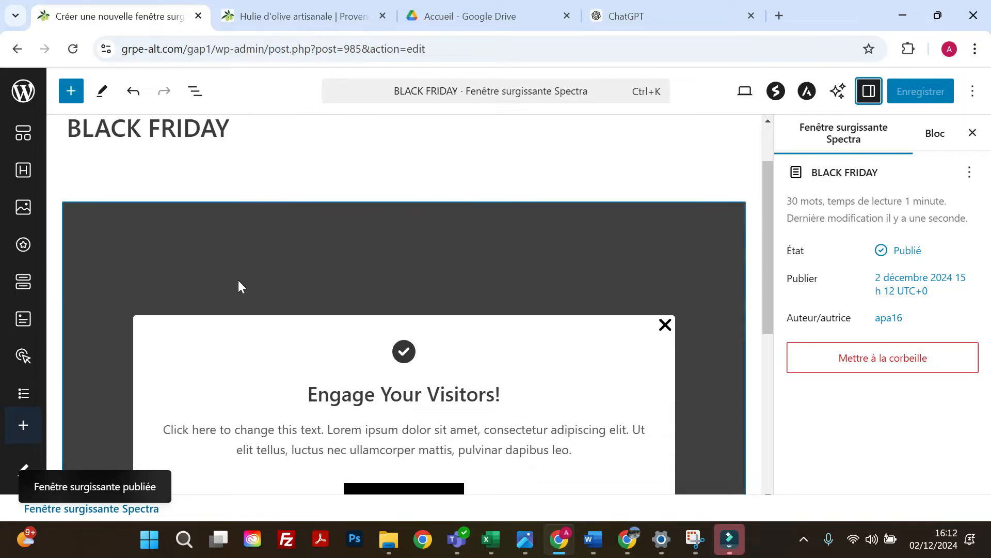
pyautogui.click(201, 252)
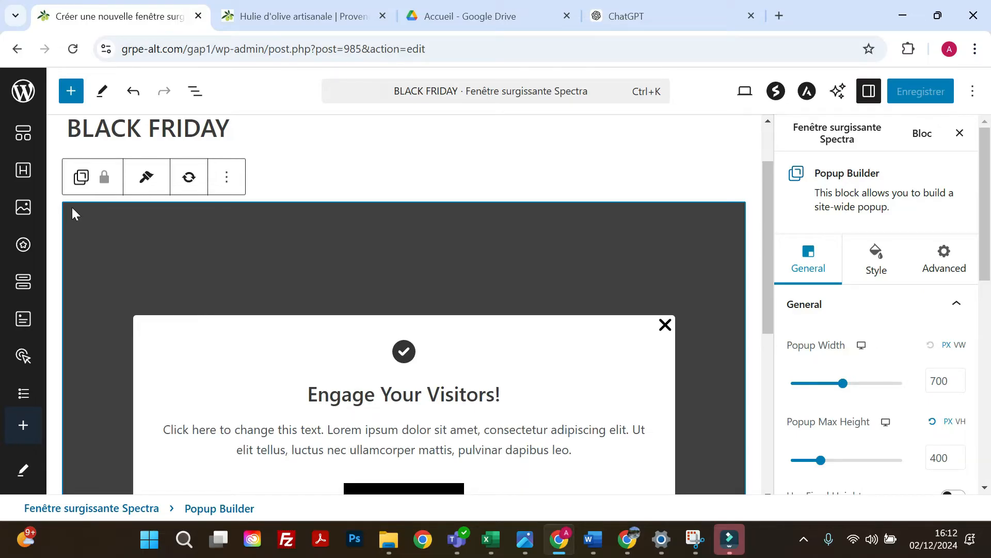
pyautogui.scroll(-5, 99, 396)
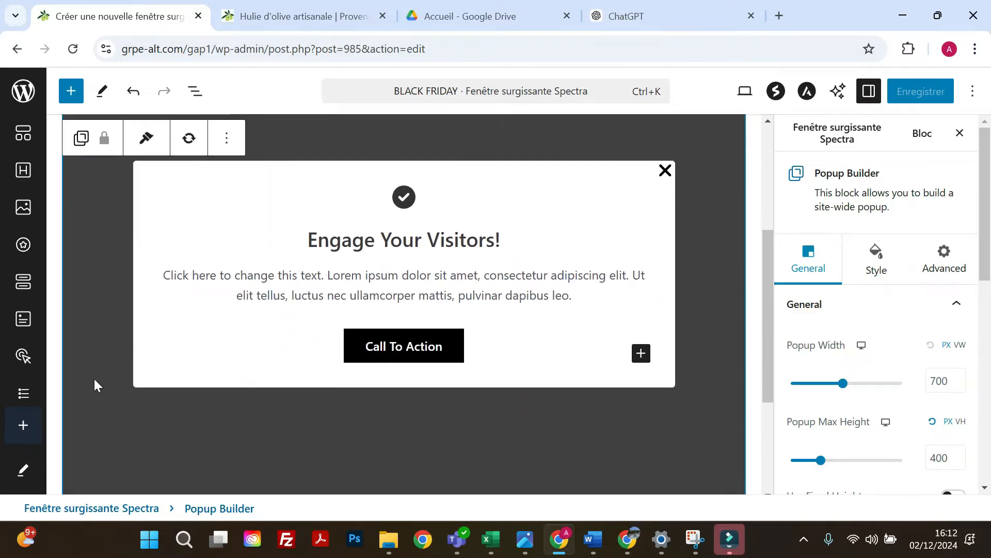
pyautogui.scroll(4, 94, 379)
pyautogui.scroll(1, 98, 379)
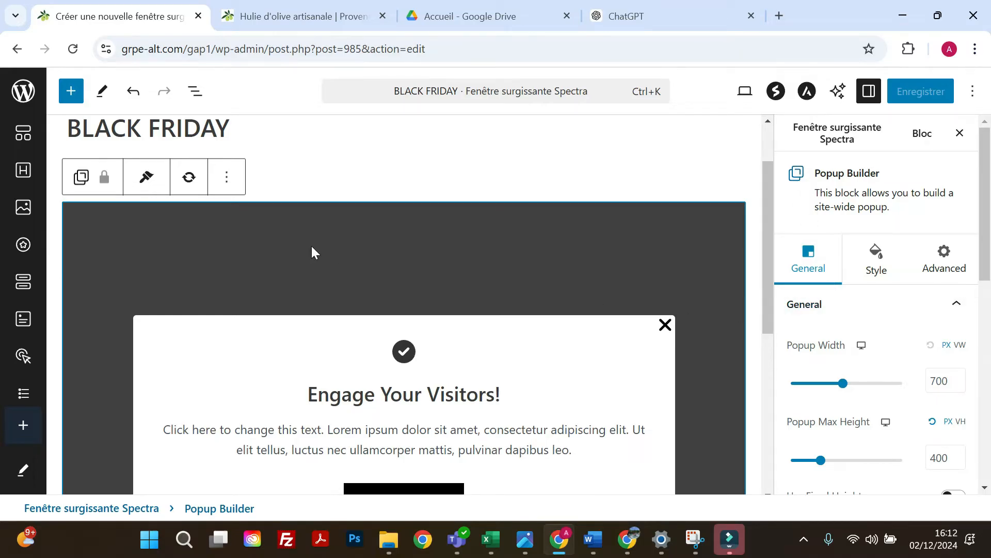
# Try a popup width of 603 px and reset the width to its default.
pyautogui.scroll(-1, 779, 325)
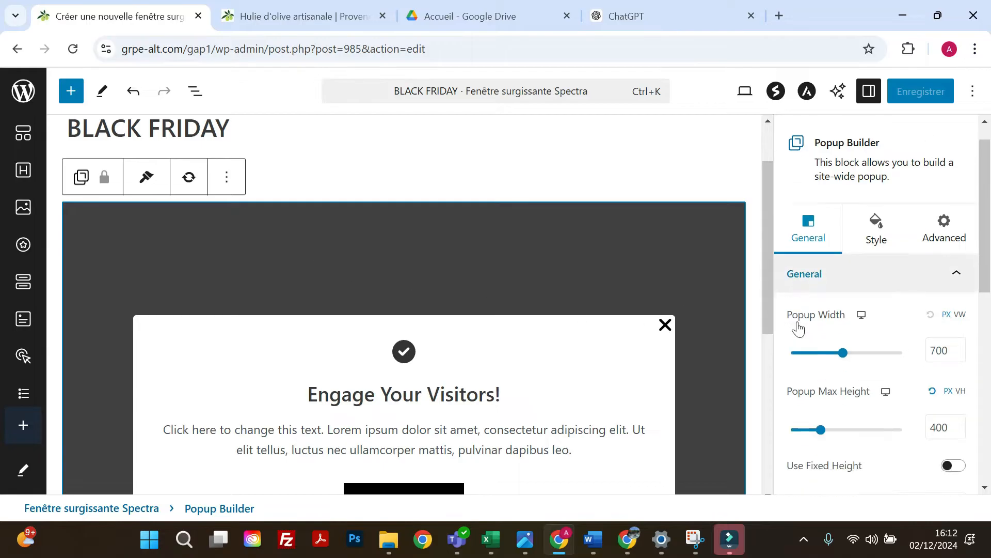
pyautogui.moveTo(843, 305)
pyautogui.mouseDown()
pyautogui.moveTo(856, 306)
pyautogui.moveTo(836, 306)
pyautogui.mouseUp()
pyautogui.click(930, 268)
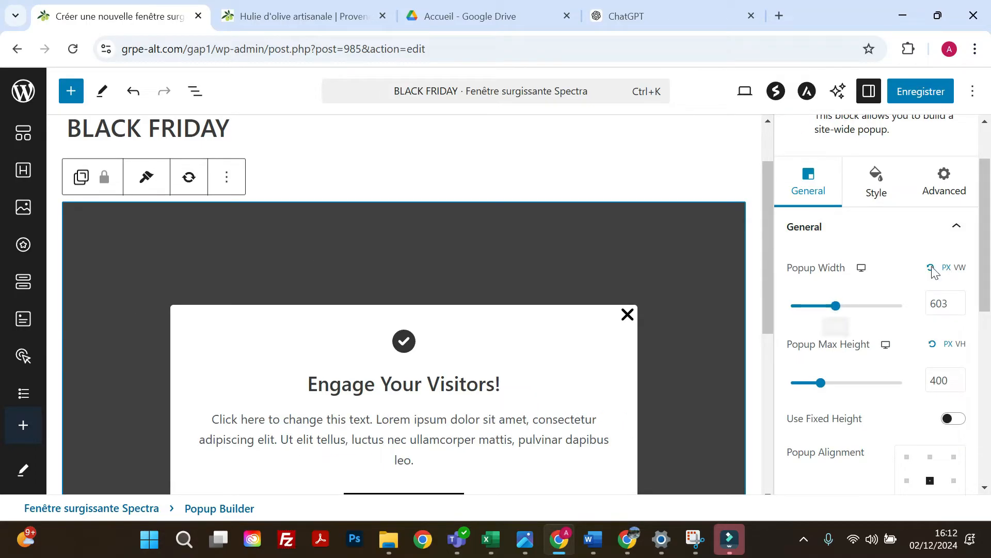
# Try other popup alignments, including the top-left corner, and return the popup to the centre.
pyautogui.scroll(-2, 861, 365)
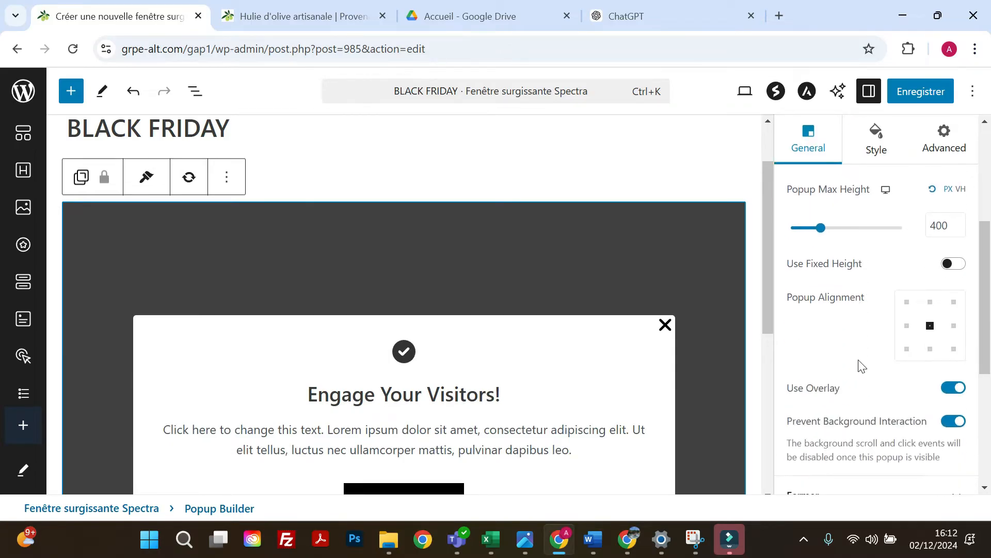
pyautogui.click(930, 304)
pyautogui.click(905, 304)
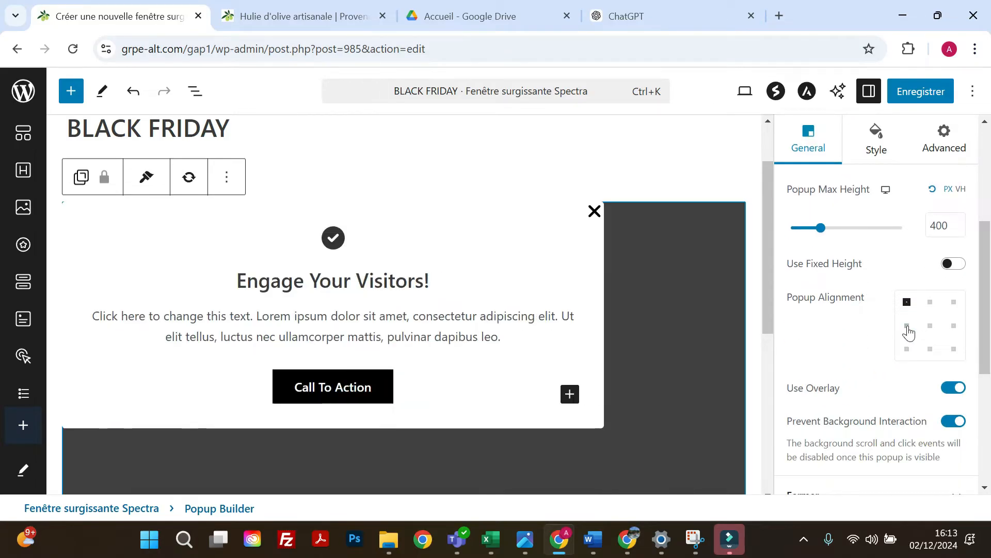
pyautogui.click(908, 330)
pyautogui.click(920, 338)
# Turn off the popup's overlay to preview it without the dark background, and turn it back on.
pyautogui.scroll(-2, 609, 261)
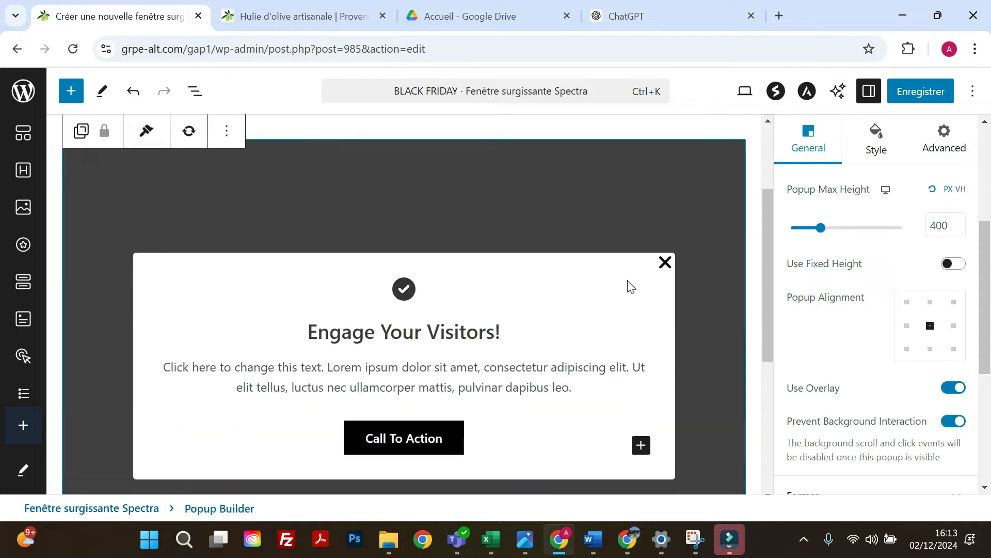
pyautogui.click(955, 392)
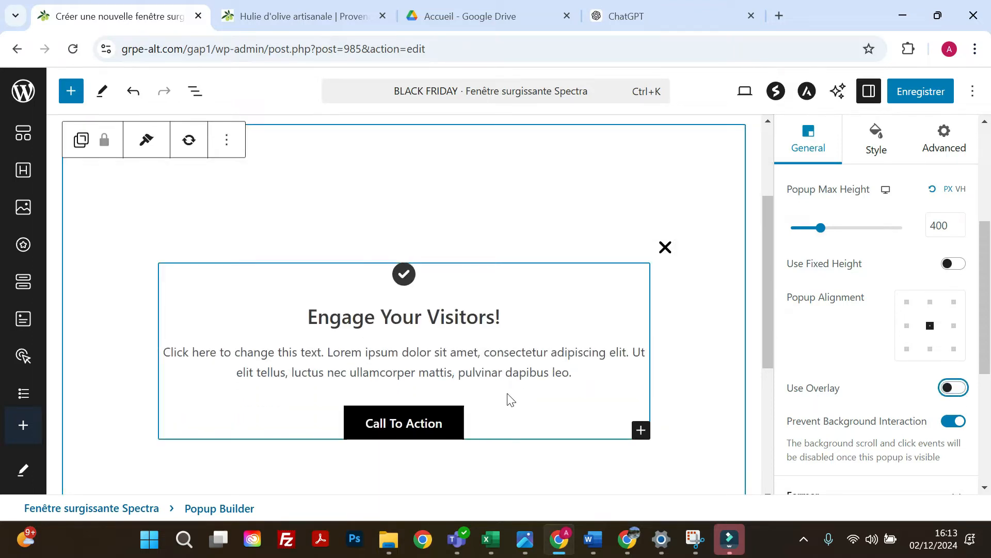
pyautogui.click(953, 388)
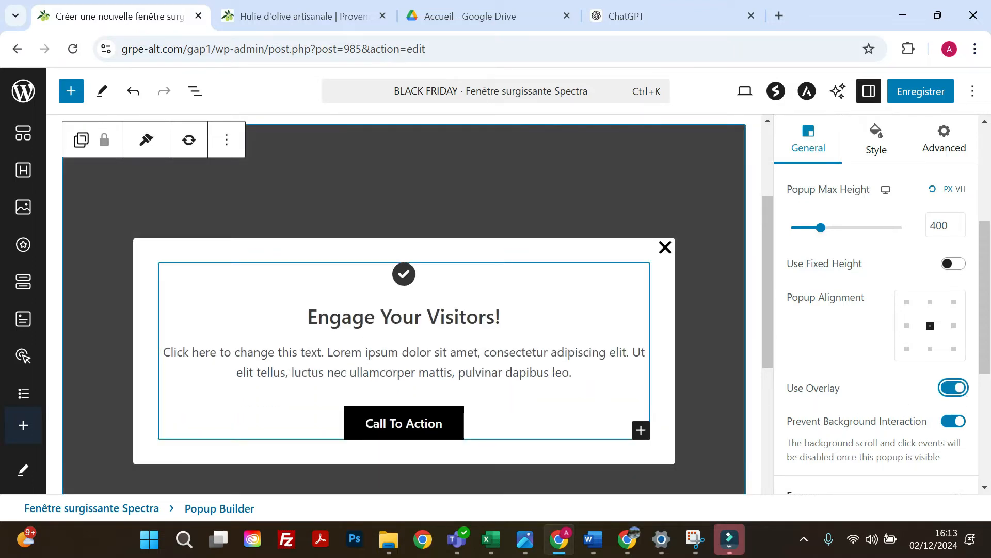
# In the popup's closing settings, try the Lignes Xmark close icon and restore the plain Xmark icon.
pyautogui.scroll(-2, 769, 316)
pyautogui.scroll(-2, 827, 338)
pyautogui.scroll(-2, 827, 342)
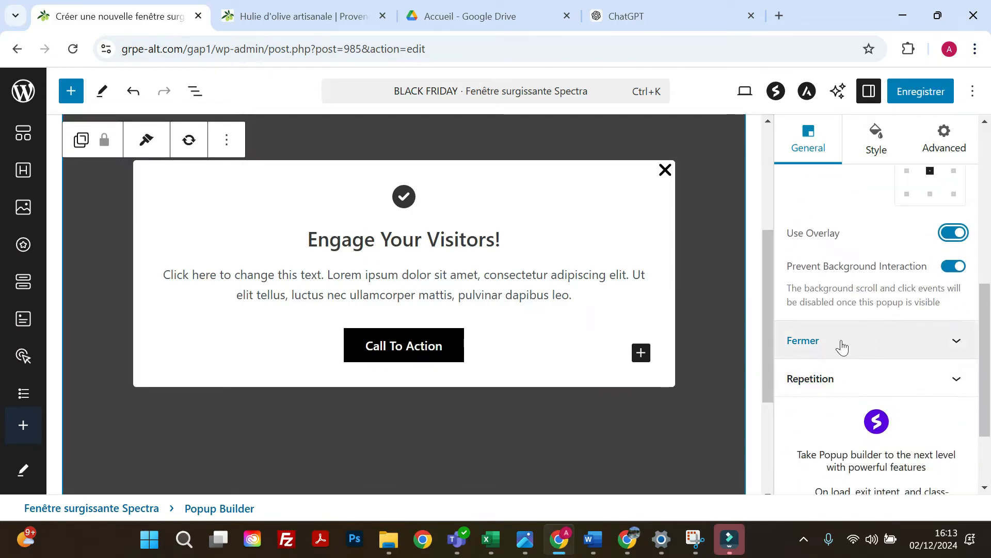
pyautogui.click(843, 347)
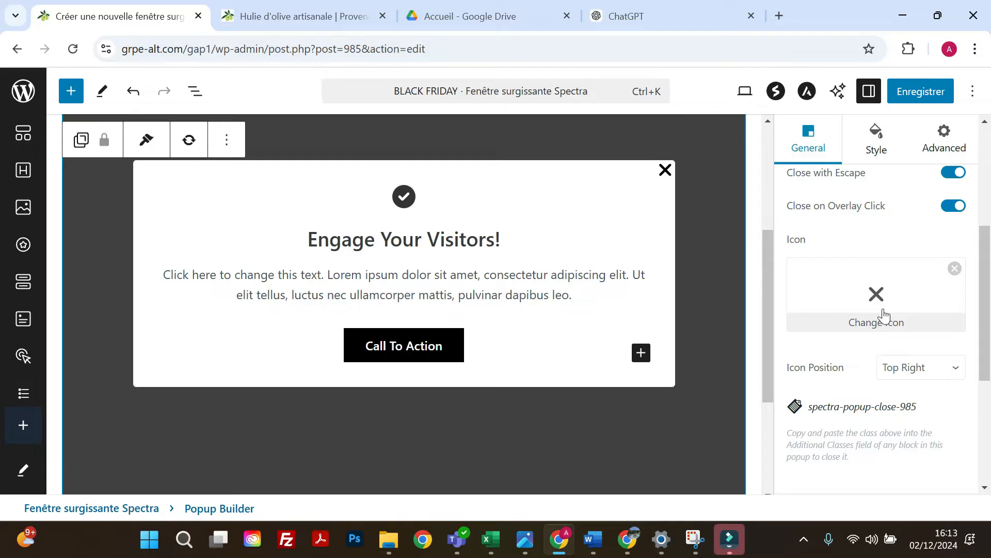
pyautogui.click(863, 304)
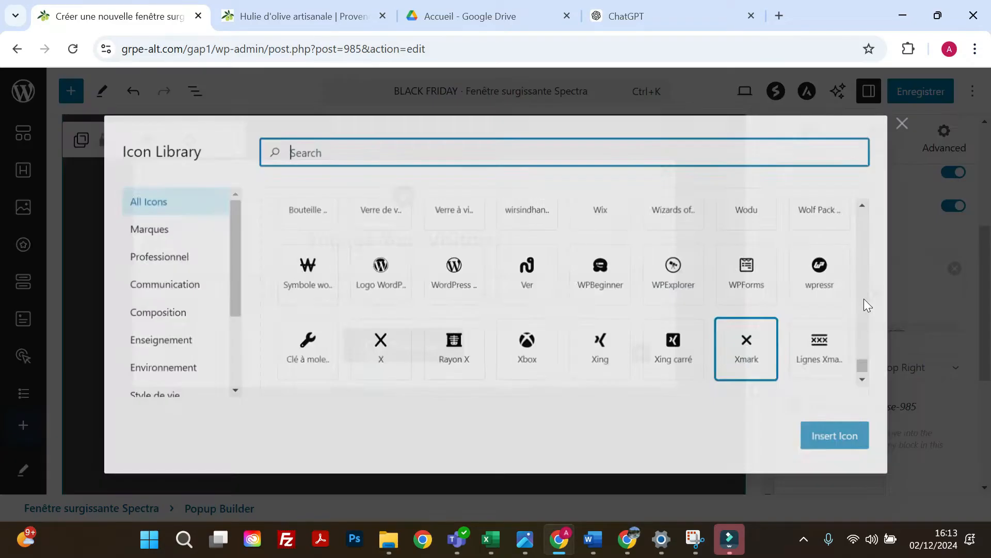
pyautogui.click(841, 437)
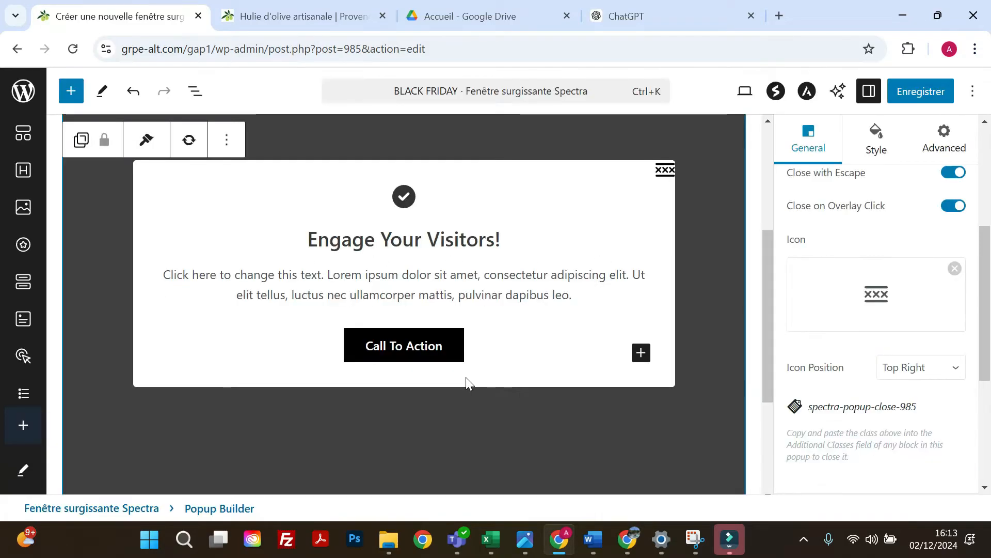
pyautogui.moveTo(868, 302)
pyautogui.click(875, 320)
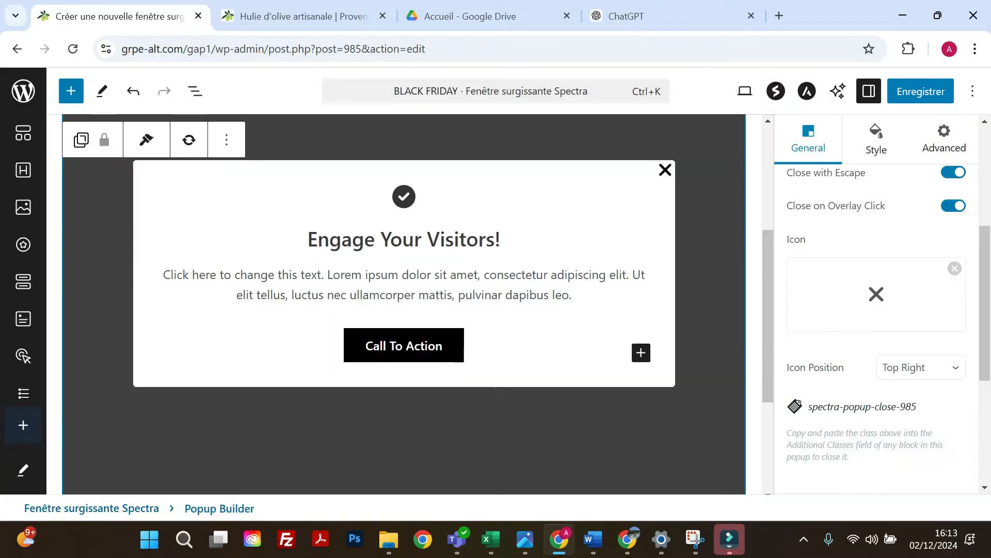
pyautogui.click(828, 439)
# Try the close icon at the Top Left position and set it back to Top Right.
pyautogui.click(907, 372)
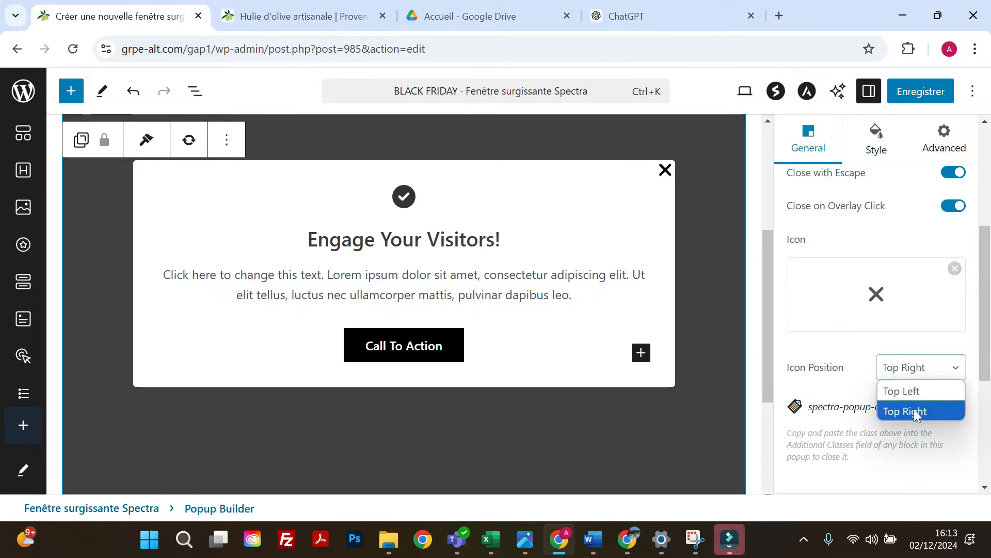
pyautogui.click(913, 393)
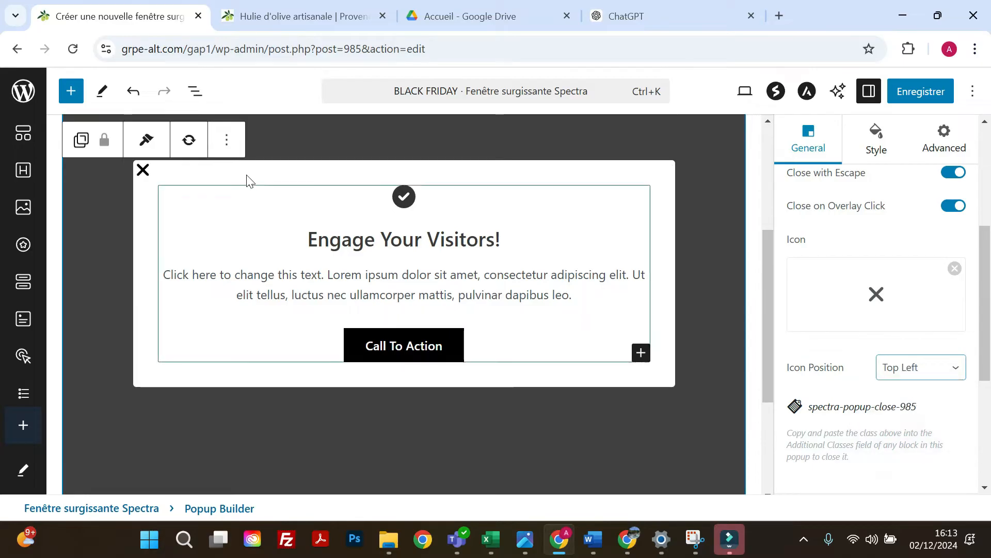
pyautogui.click(888, 368)
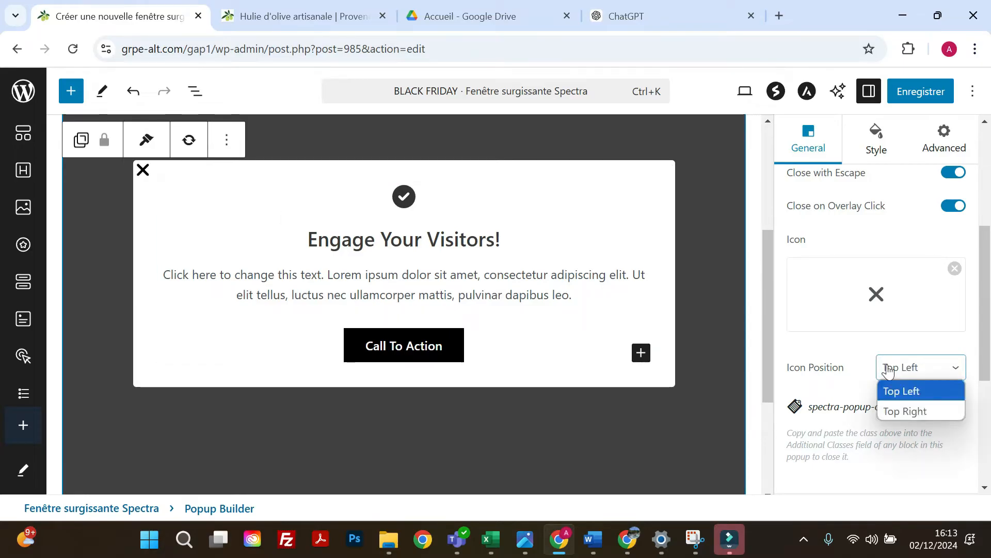
pyautogui.click(903, 411)
# Set the popup's repetition per browser to 2.
pyautogui.scroll(-2, 821, 325)
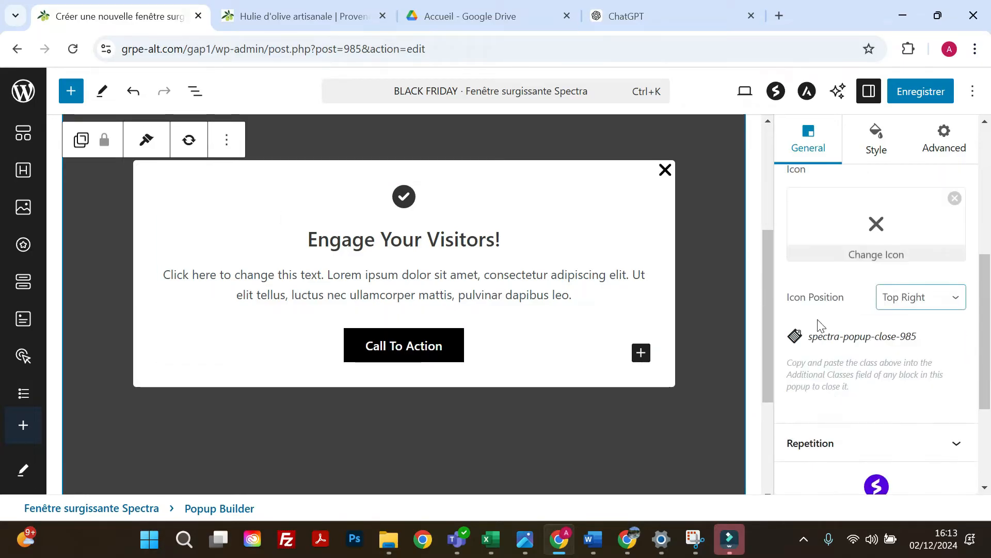
pyautogui.scroll(-3, 821, 325)
pyautogui.click(827, 288)
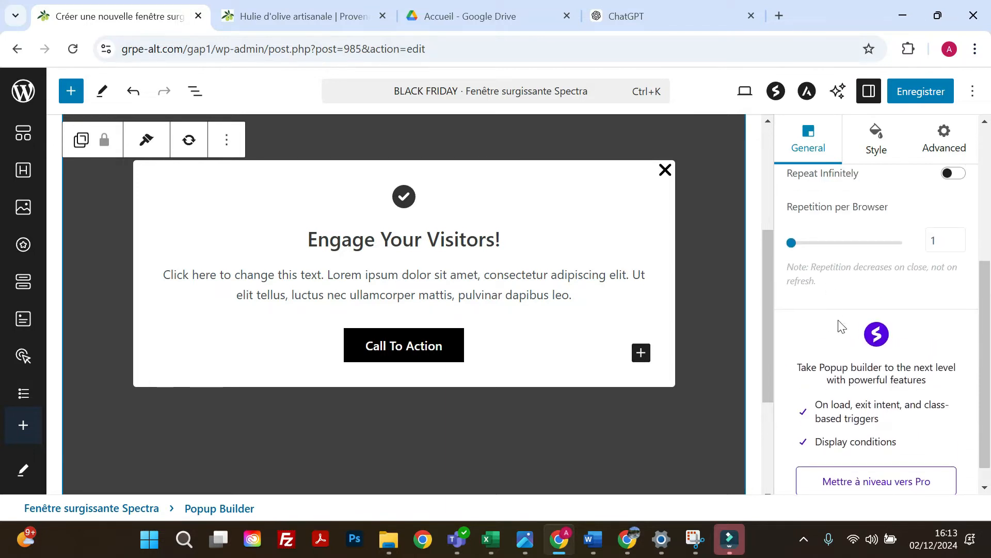
pyautogui.scroll(1, 842, 327)
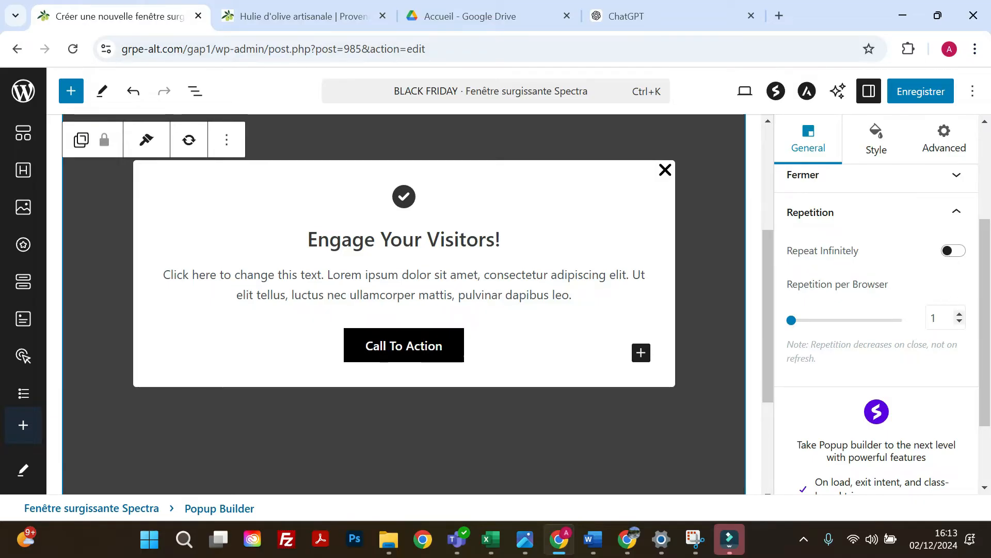
pyautogui.doubleClick(930, 319)
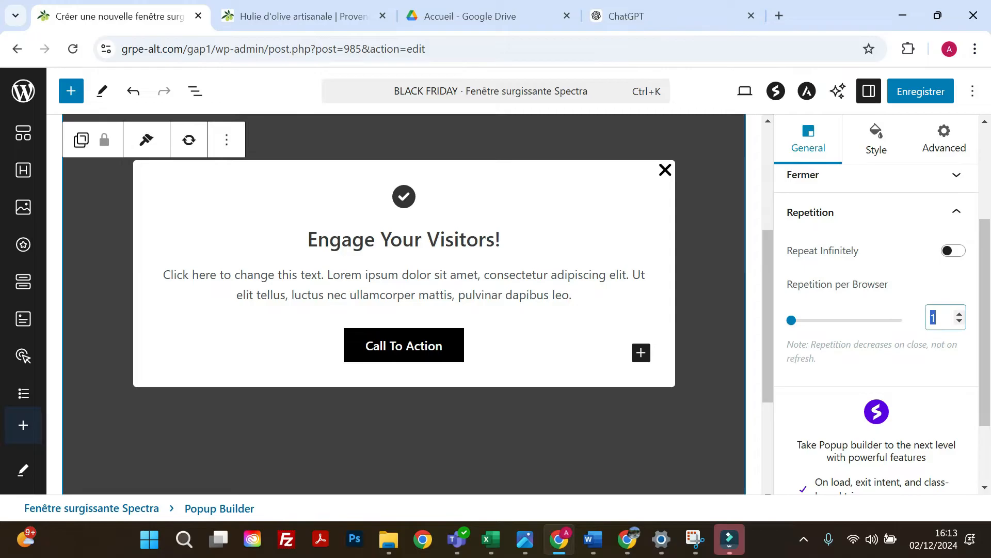
pyautogui.click(959, 314)
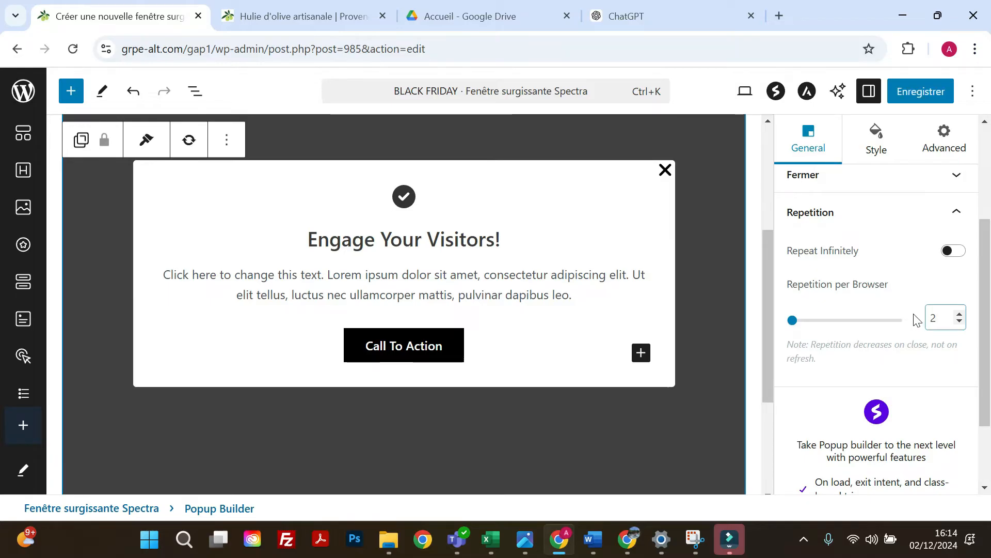
# Lower the popup's repetition per browser to 1, and enable Repeat Infinitely in its repetition settings.
pyautogui.click(959, 321)
pyautogui.click(950, 254)
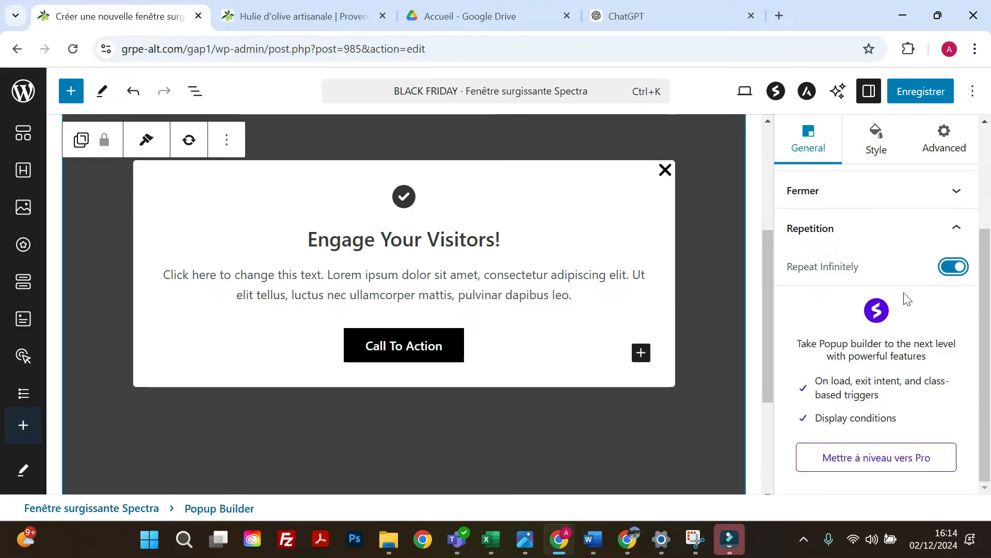
pyautogui.click(941, 229)
# Try the Black Friday shopping bags photo from the media library as the popup's background image and remove it.
pyautogui.scroll(3, 878, 327)
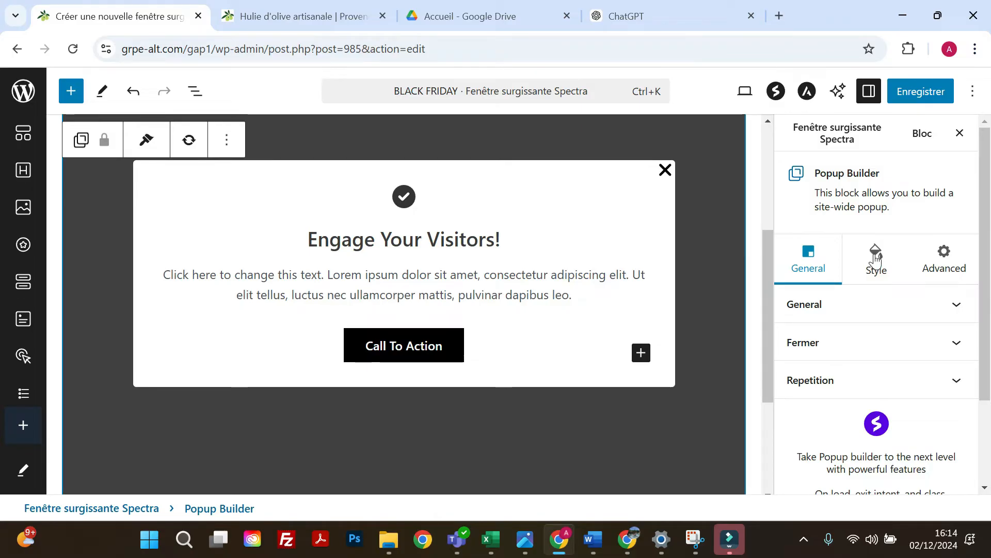
pyautogui.click(876, 260)
pyautogui.scroll(-2, 878, 383)
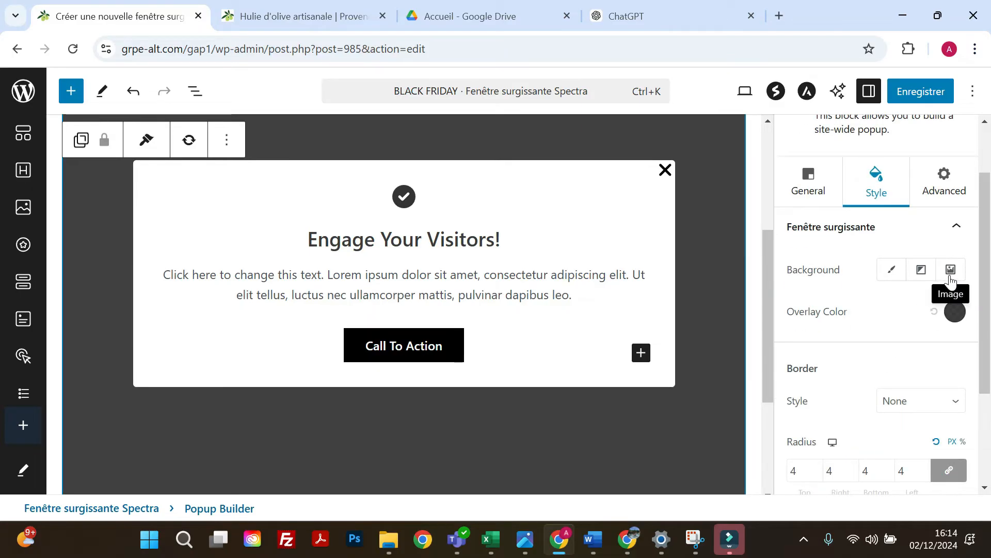
pyautogui.click(950, 271)
pyautogui.click(872, 364)
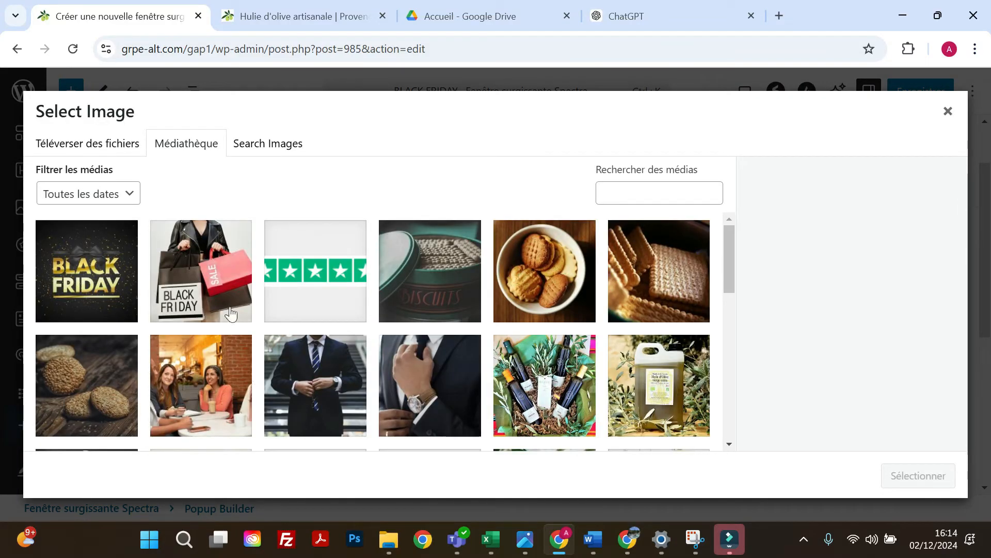
pyautogui.click(201, 271)
pyautogui.click(928, 474)
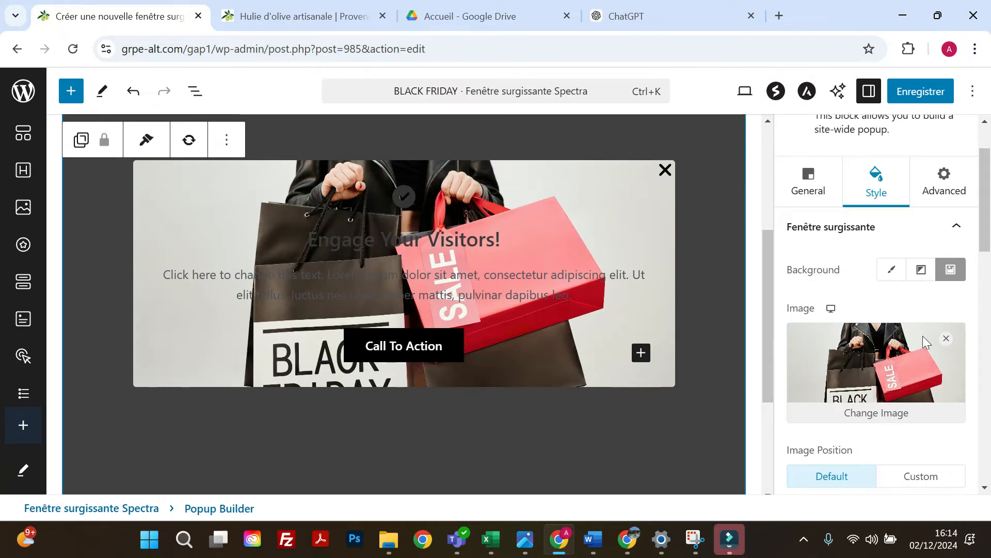
pyautogui.click(947, 339)
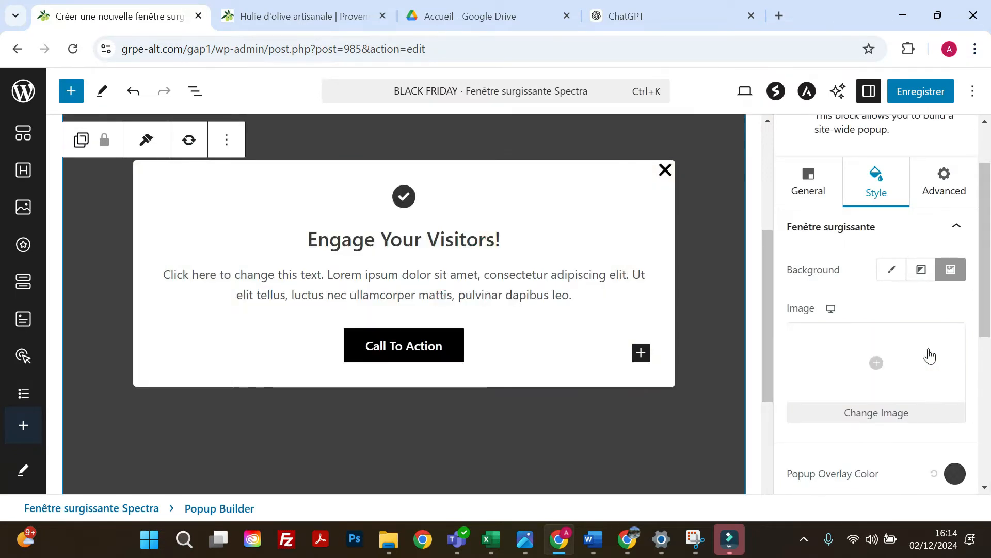
# Change the popup's overlay color to a medium green.
pyautogui.scroll(-3, 926, 362)
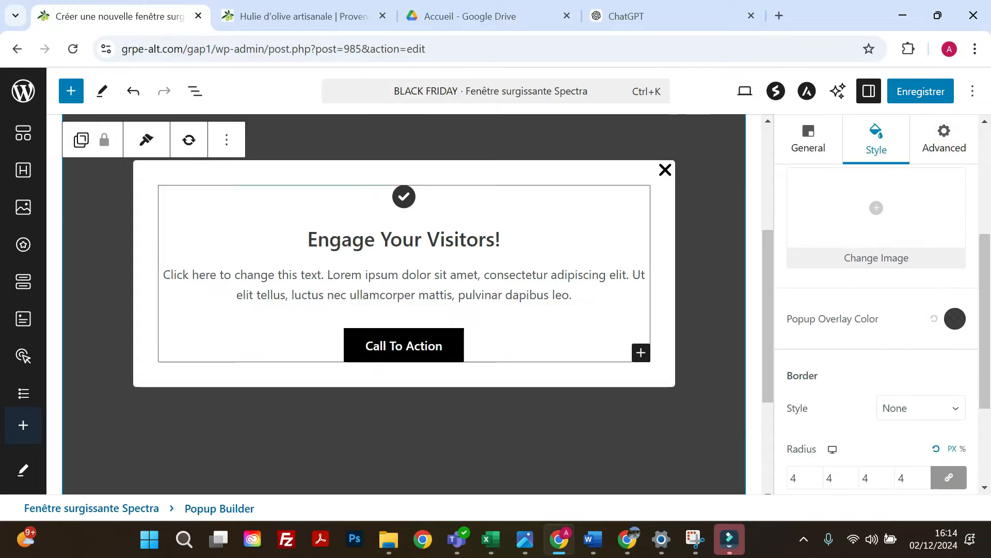
pyautogui.click(960, 325)
pyautogui.click(844, 253)
pyautogui.moveTo(804, 240); pyautogui.dragTo(888, 154)
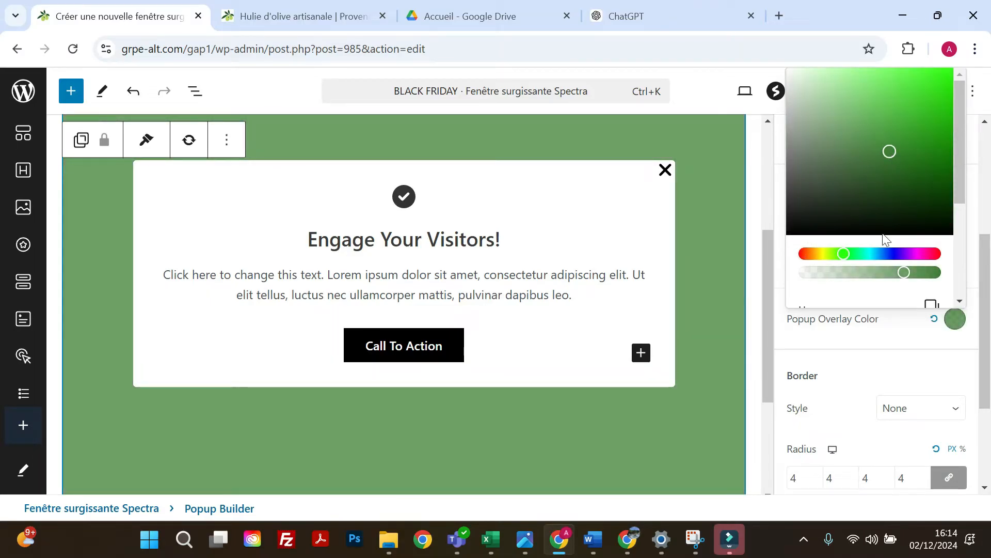
pyautogui.click(888, 366)
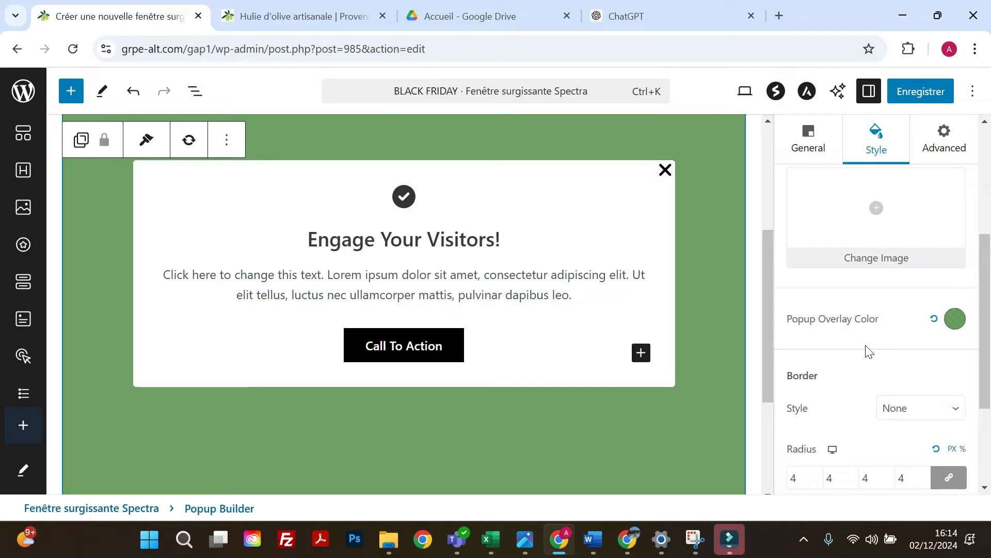
# In the popup's Close Button style, set the normal icon color to dark green 32642D.
pyautogui.scroll(3, 869, 351)
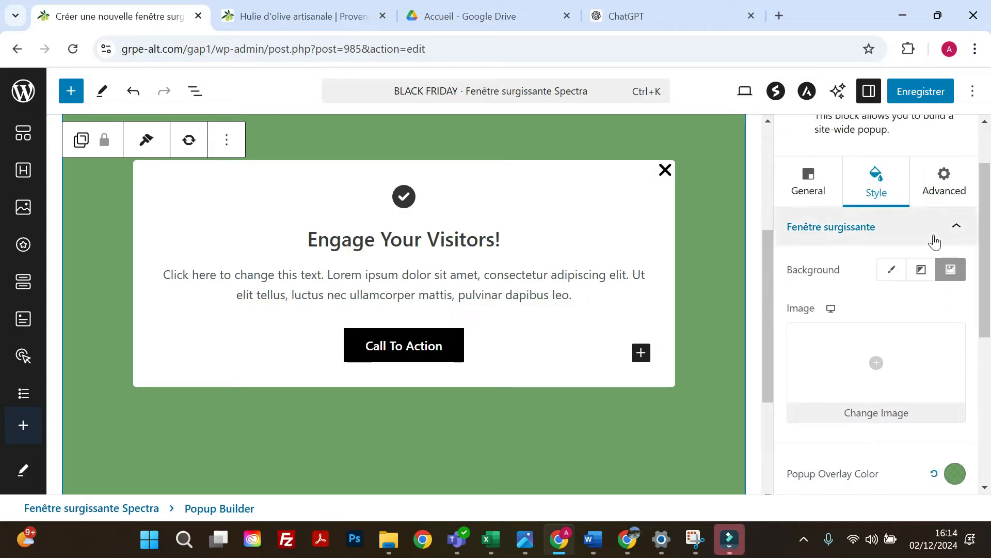
pyautogui.click(934, 243)
pyautogui.click(882, 349)
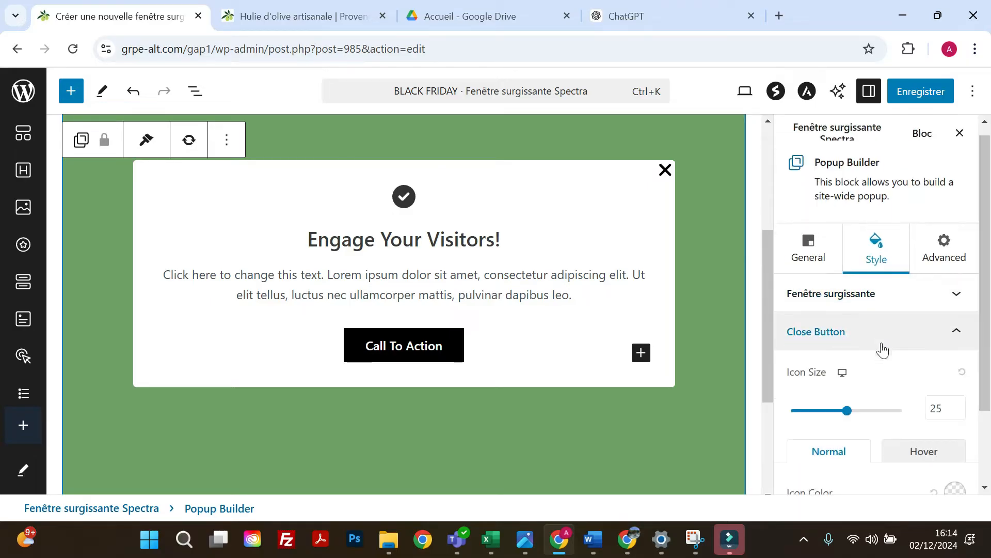
pyautogui.scroll(-2, 882, 356)
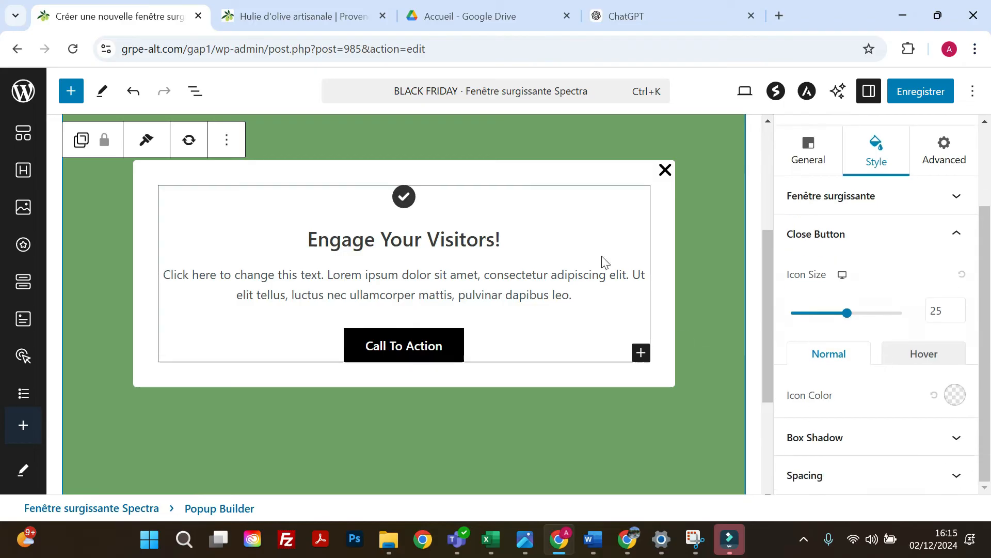
pyautogui.scroll(-2, 759, 244)
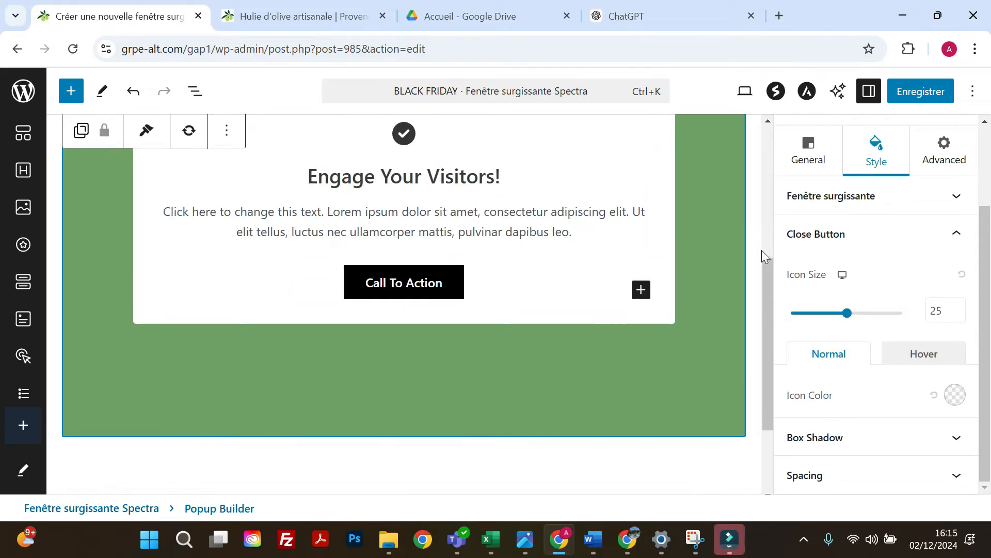
pyautogui.scroll(2, 833, 399)
pyautogui.scroll(-1, 853, 401)
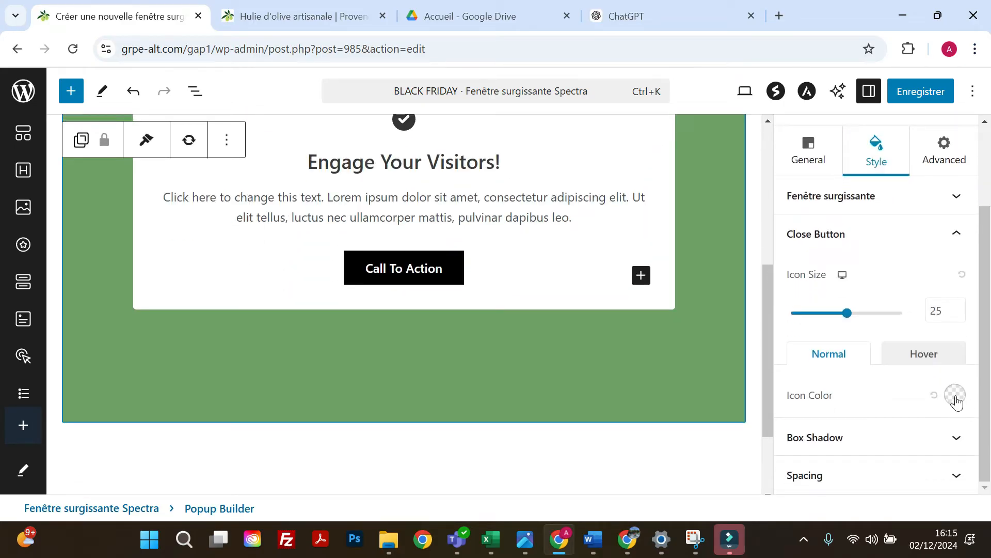
pyautogui.click(955, 395)
pyautogui.click(845, 253)
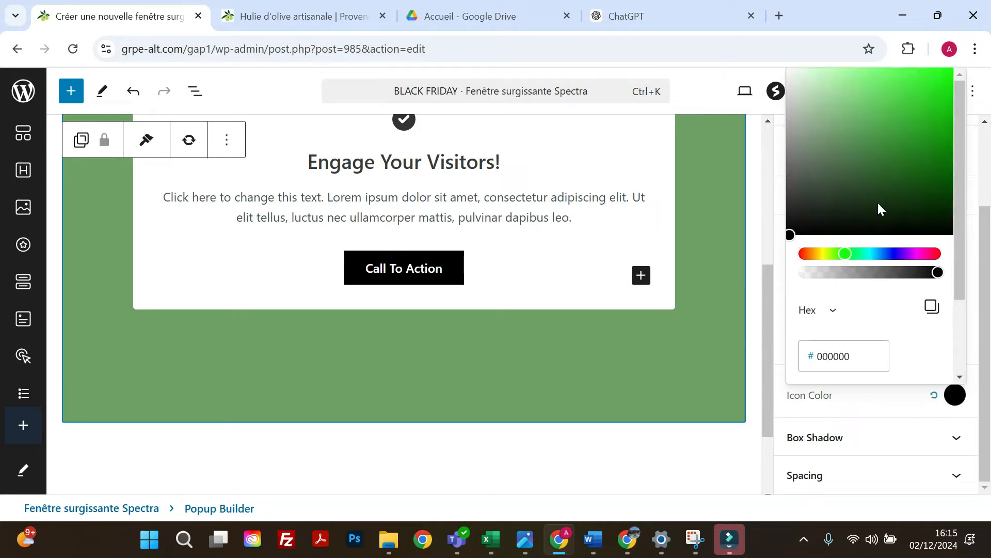
pyautogui.click(878, 170)
pyautogui.scroll(5, 660, 297)
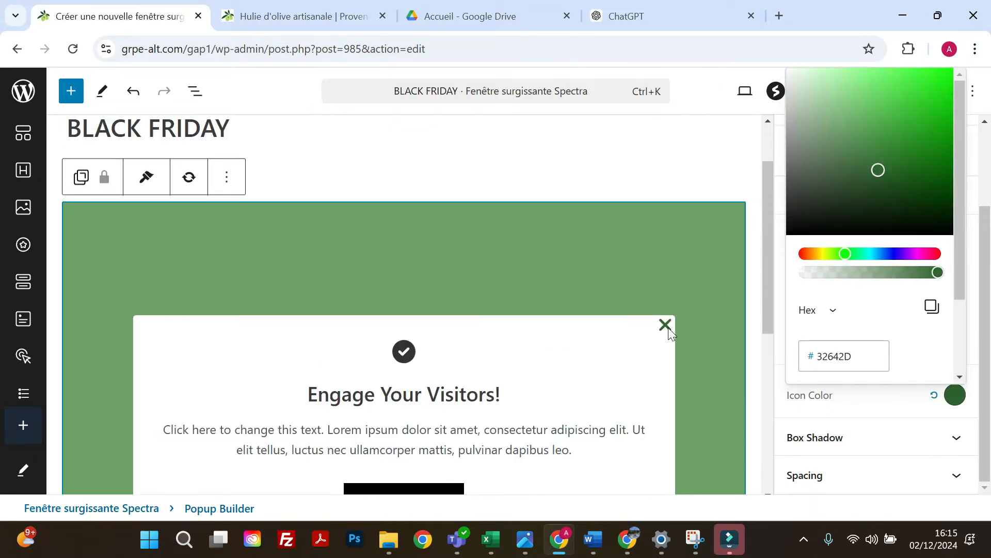
pyautogui.click(864, 411)
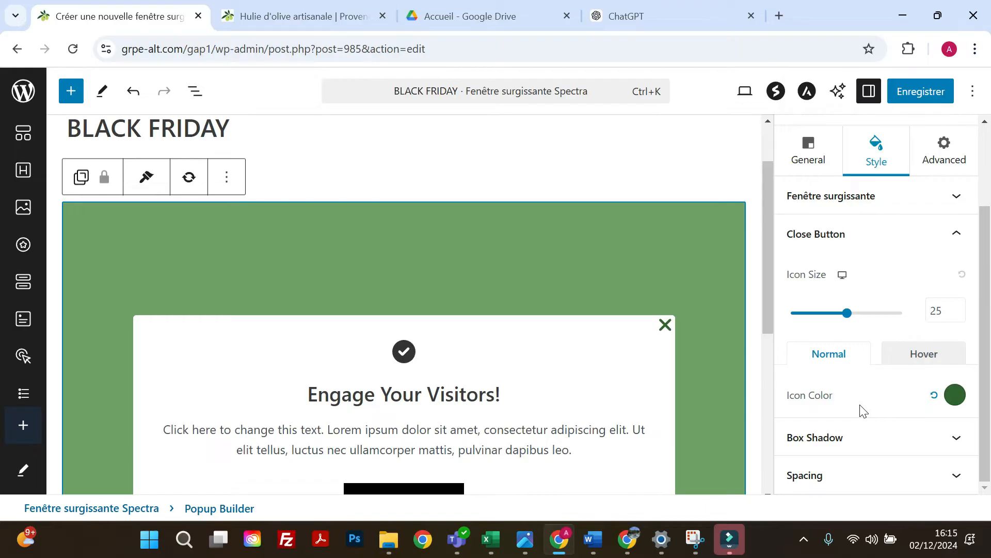
# Try the third box shadow preset on the popup and apply the second preset instead.
pyautogui.click(847, 438)
pyautogui.click(843, 356)
pyautogui.scroll(-3, 137, 263)
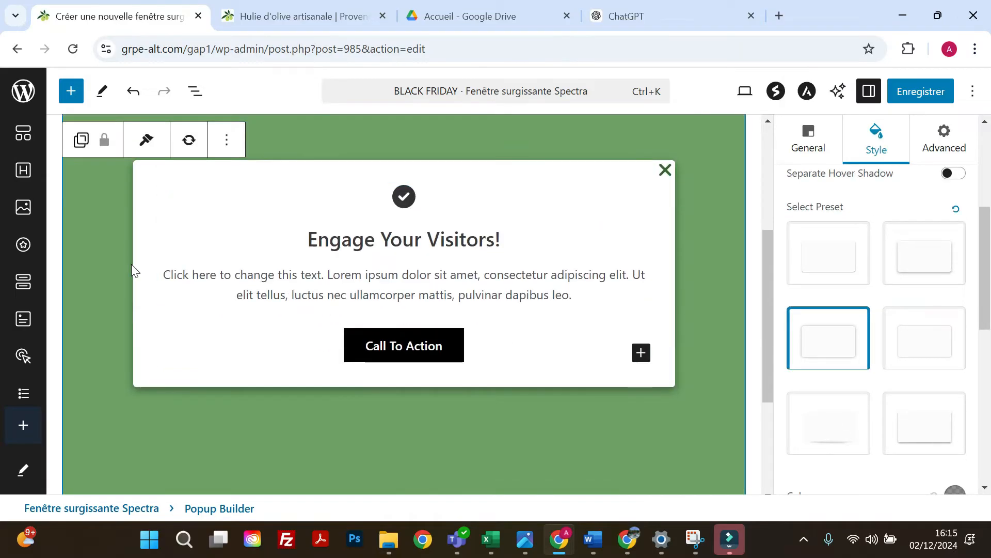
pyautogui.click(922, 278)
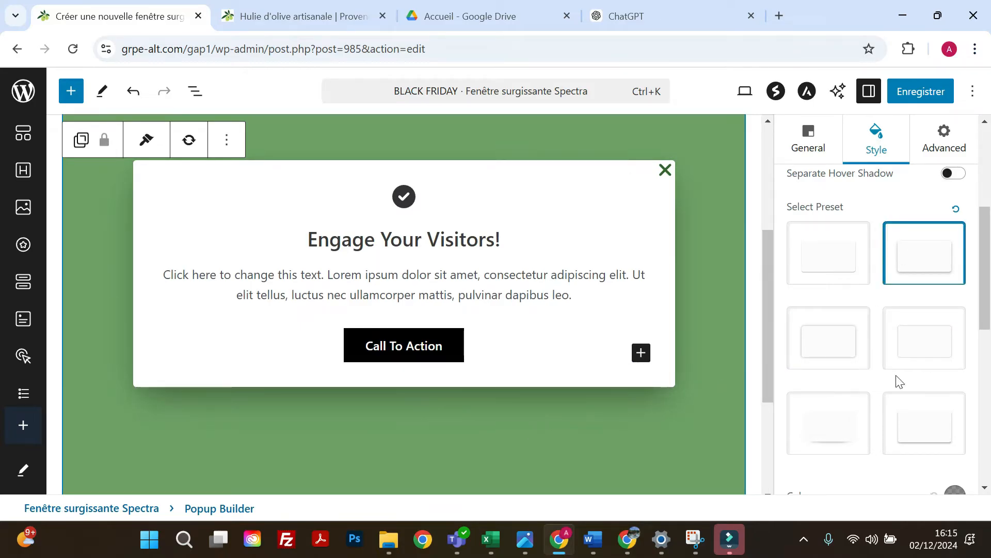
pyautogui.scroll(3, 864, 381)
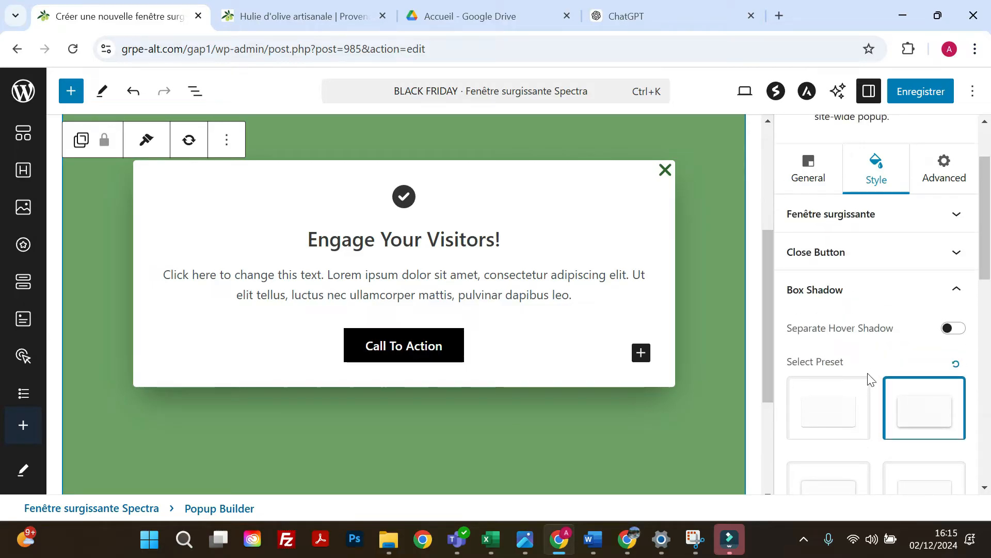
pyautogui.click(912, 303)
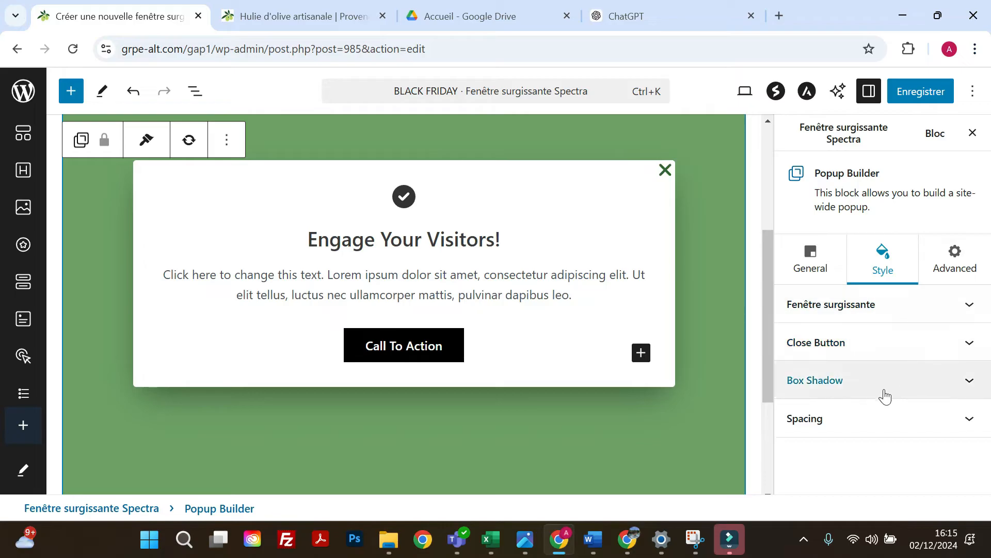
# Examine the popup's spacing settings for popup padding, popup margin and close button padding.
pyautogui.click(878, 420)
pyautogui.scroll(2, 878, 440)
pyautogui.scroll(1, 887, 375)
pyautogui.scroll(-3, 888, 377)
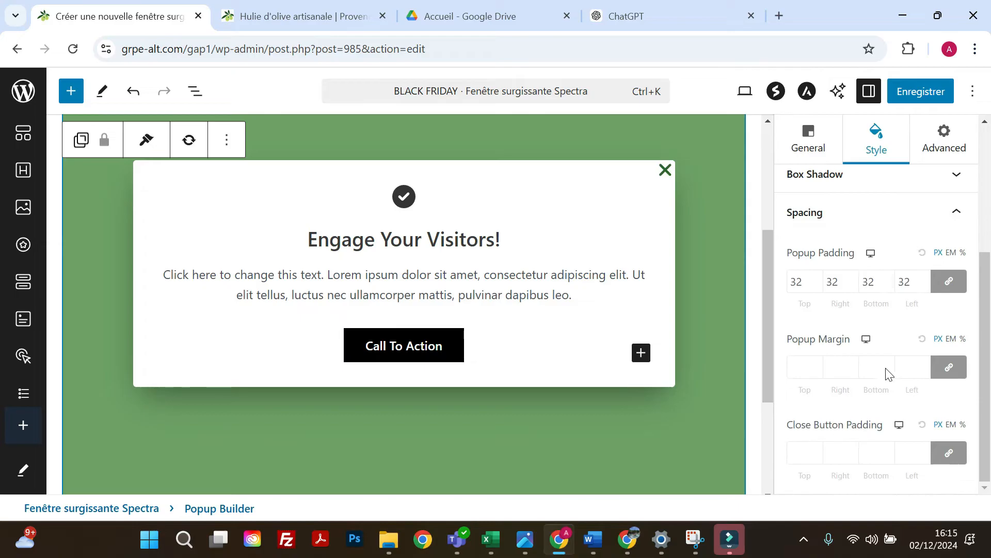
pyautogui.click(907, 225)
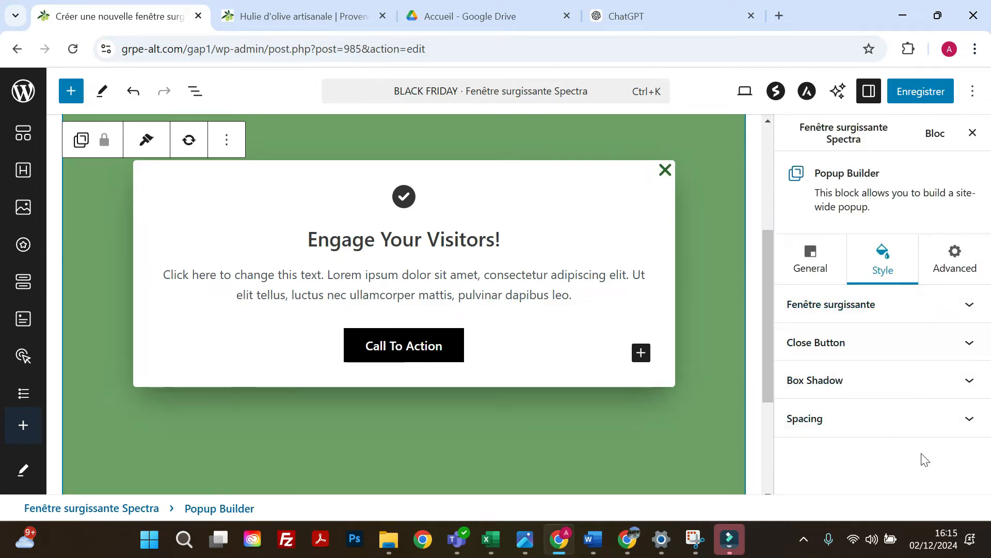
# Set the close button's hover icon color to red C63A3A.
pyautogui.click(883, 357)
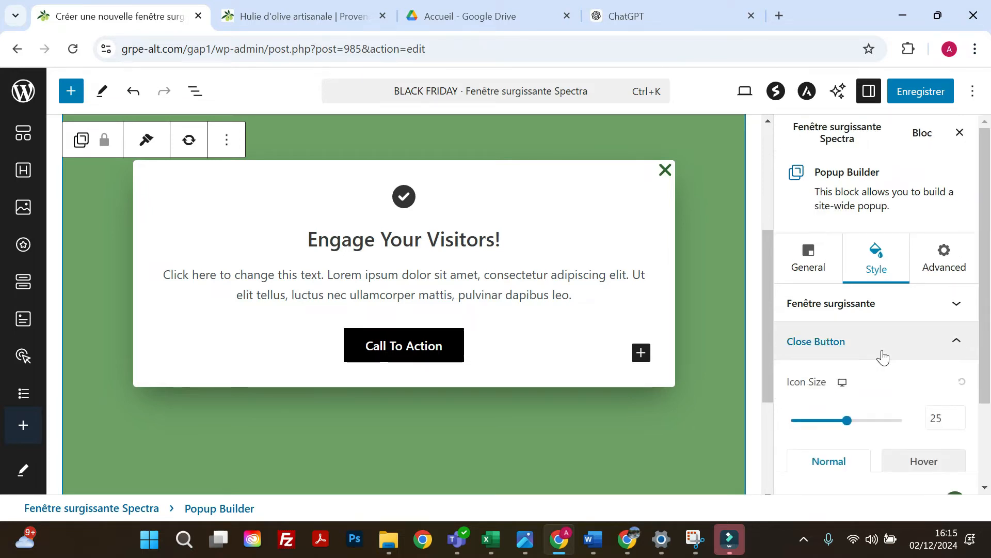
pyautogui.scroll(-2, 885, 355)
pyautogui.scroll(-1, 892, 360)
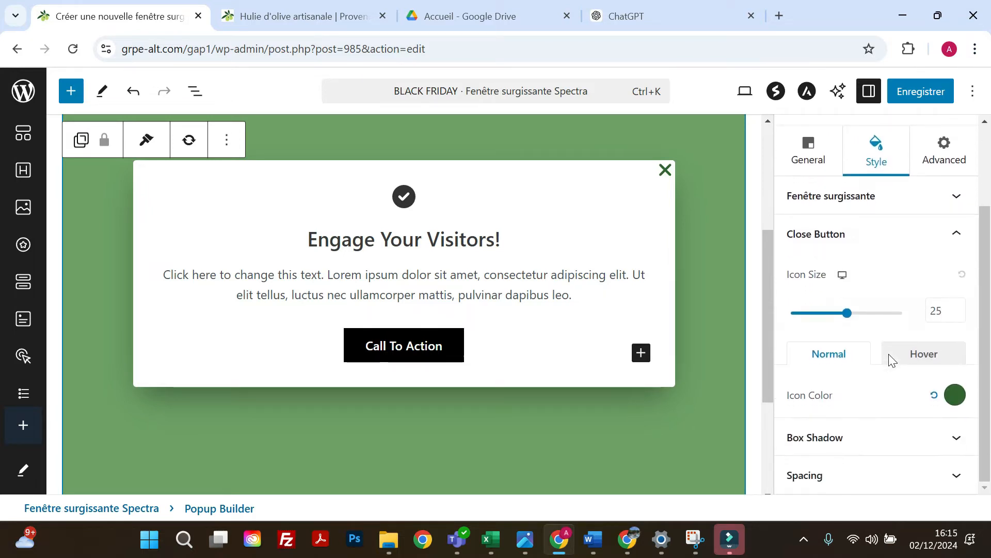
pyautogui.click(921, 361)
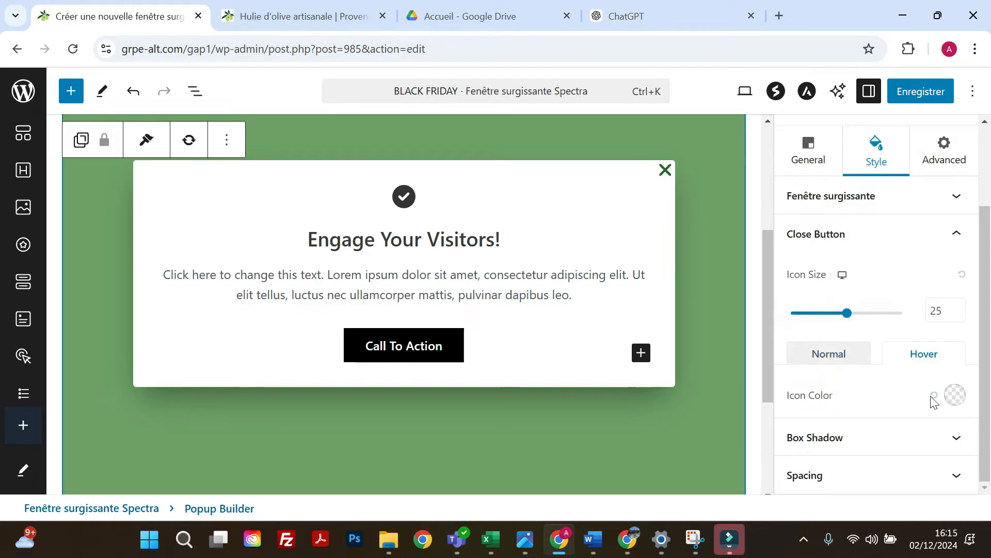
pyautogui.click(954, 395)
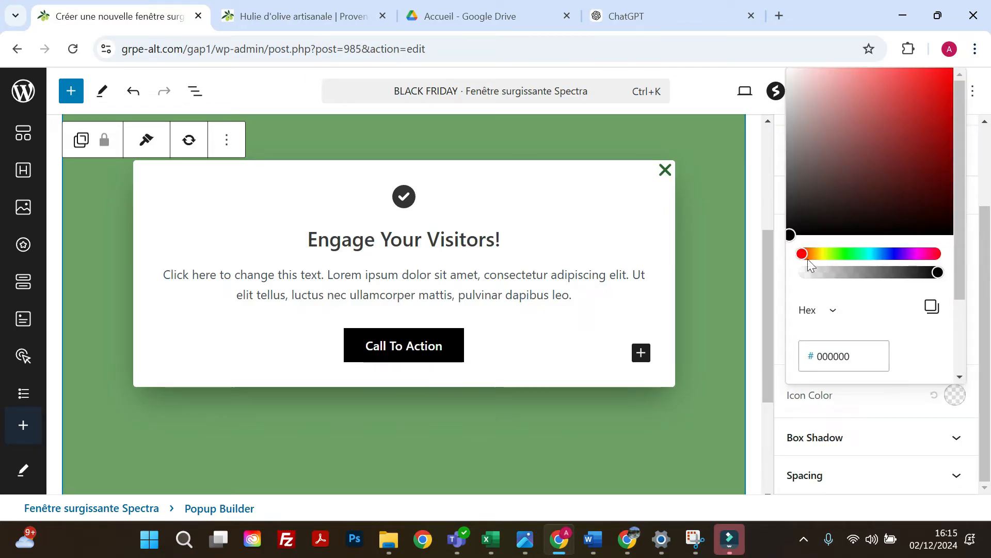
pyautogui.click(903, 105)
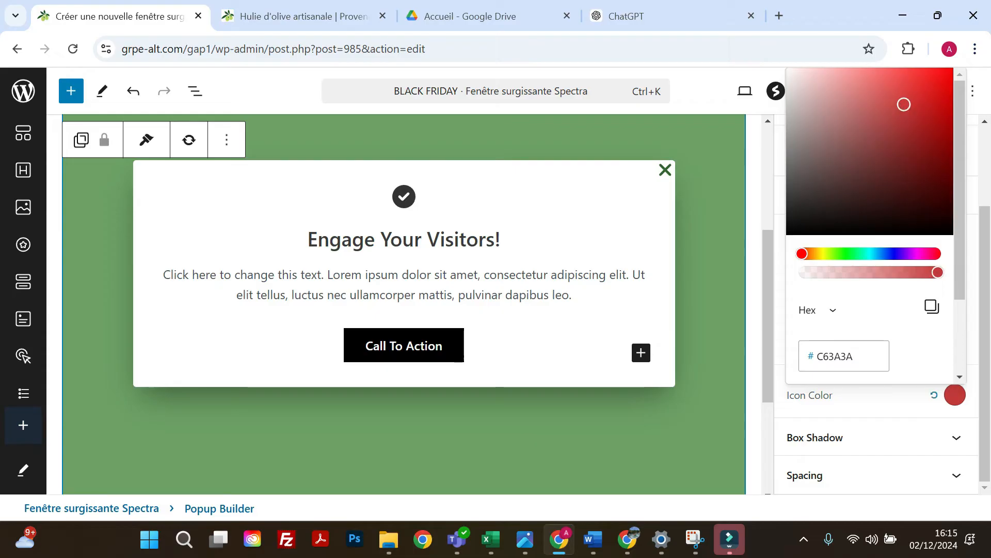
pyautogui.click(893, 413)
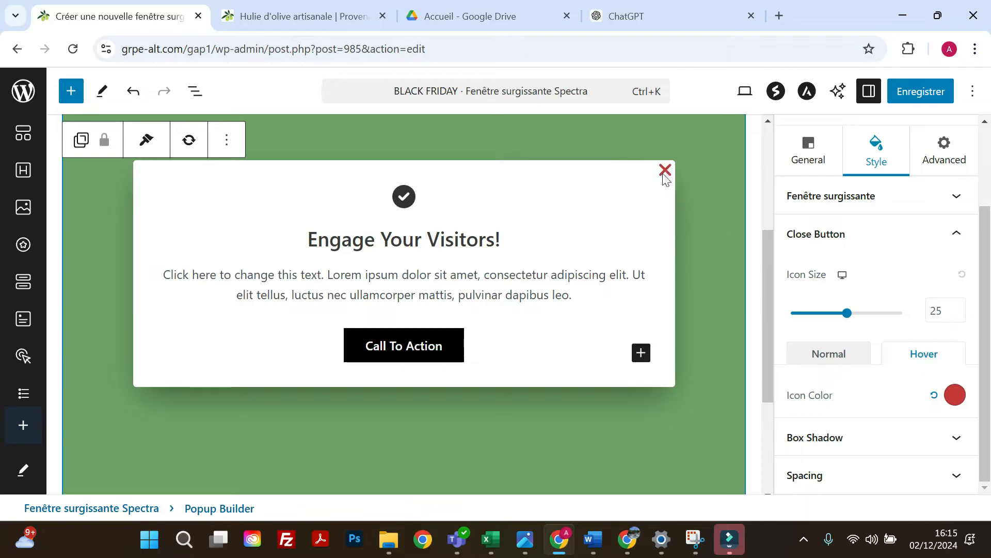
# Save the BLACK FRIDAY popup with its updated styling.
pyautogui.scroll(4, 831, 327)
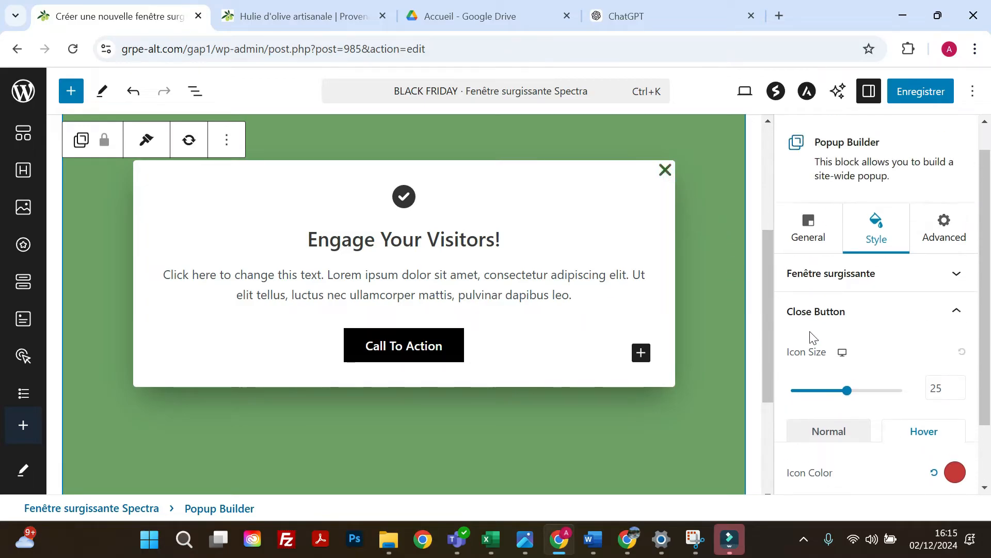
pyautogui.scroll(2, 656, 284)
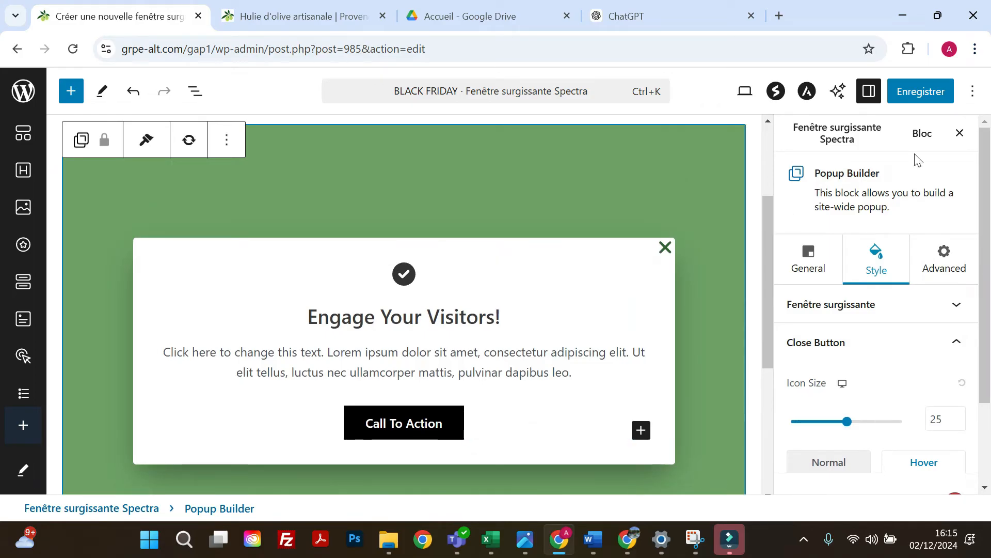
pyautogui.click(924, 94)
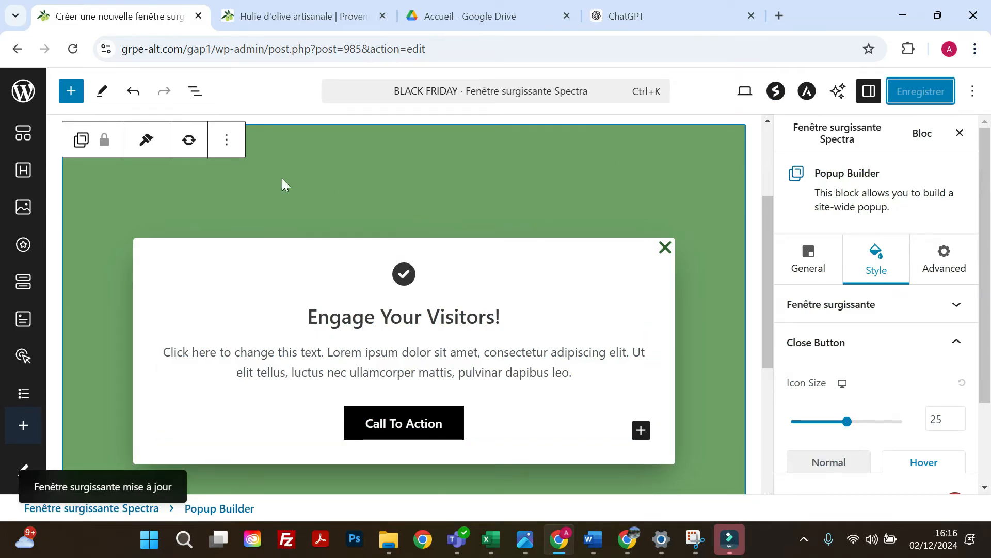
# Insert a Spectra Image block beneath the popup's Info Box.
pyautogui.click(230, 302)
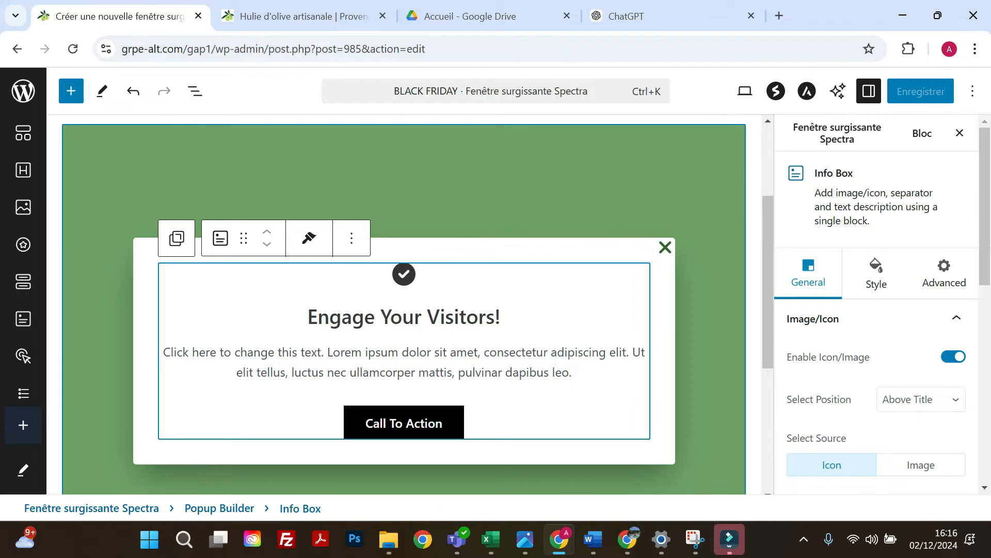
pyautogui.press('Return')
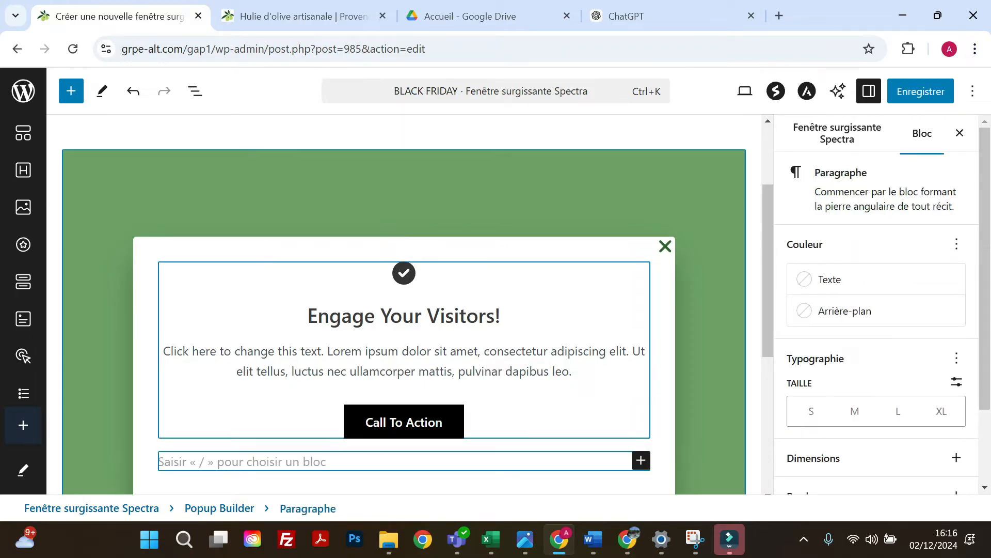
pyautogui.scroll(-1, 634, 397)
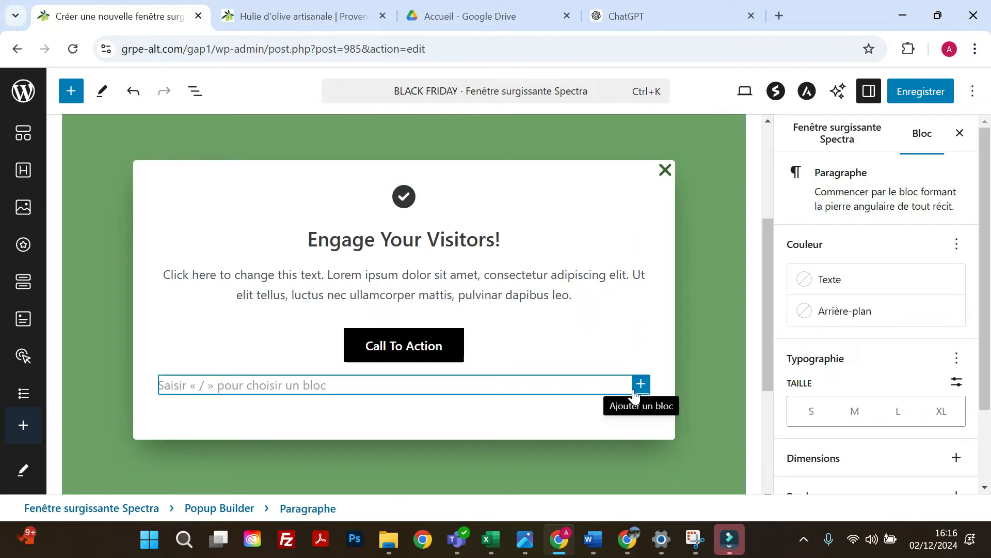
pyautogui.click(72, 93)
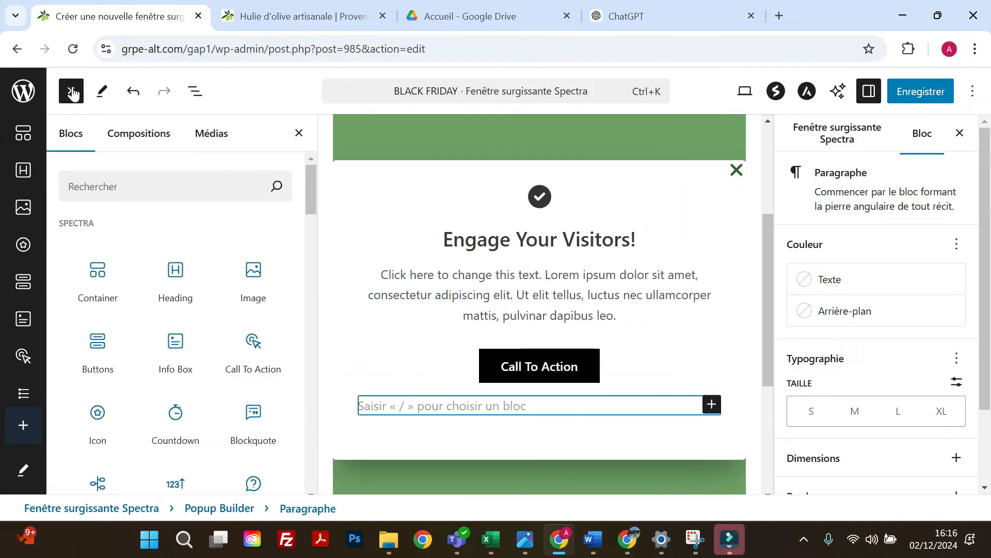
pyautogui.click(248, 279)
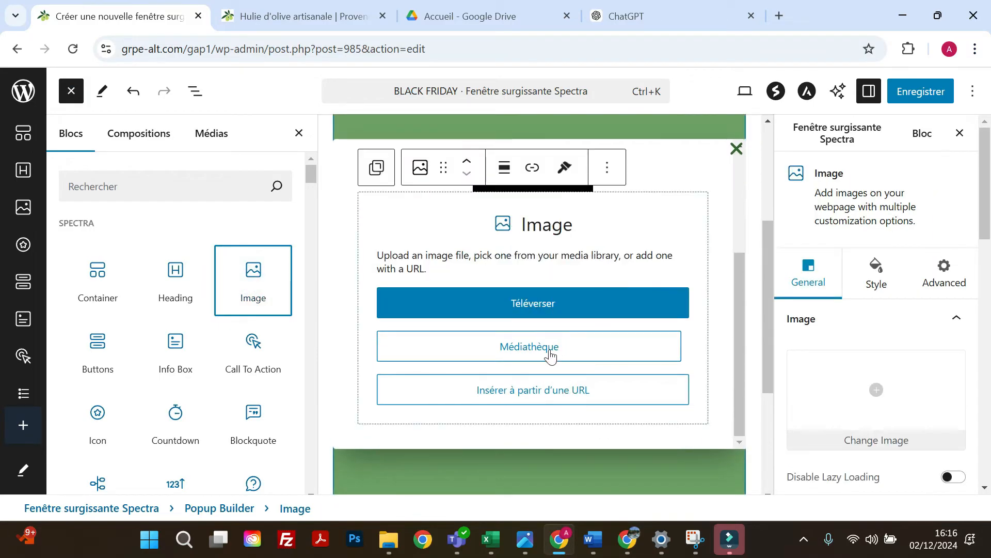
# Fill the image block with the black and gold BLACK FRIDAY picture from the media library.
pyautogui.click(551, 347)
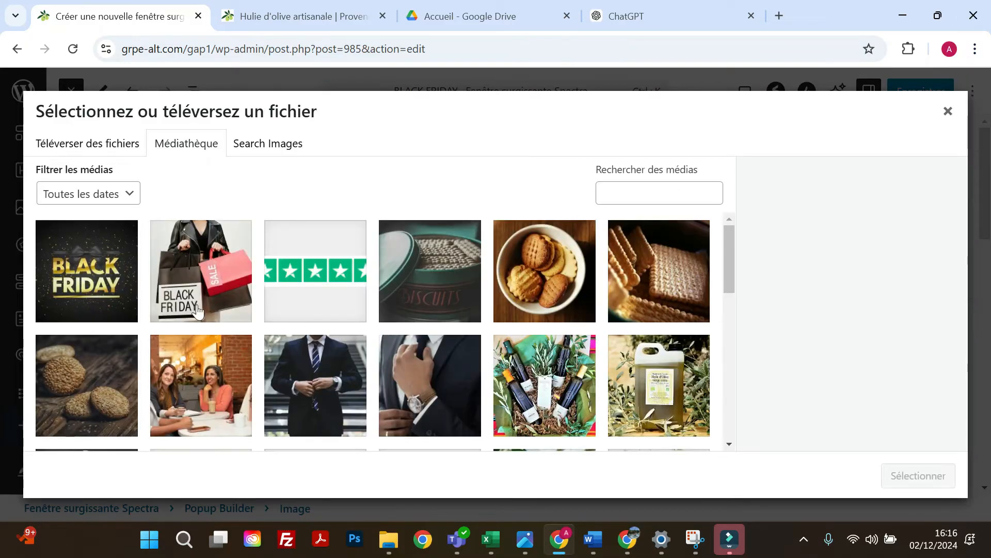
pyautogui.click(105, 304)
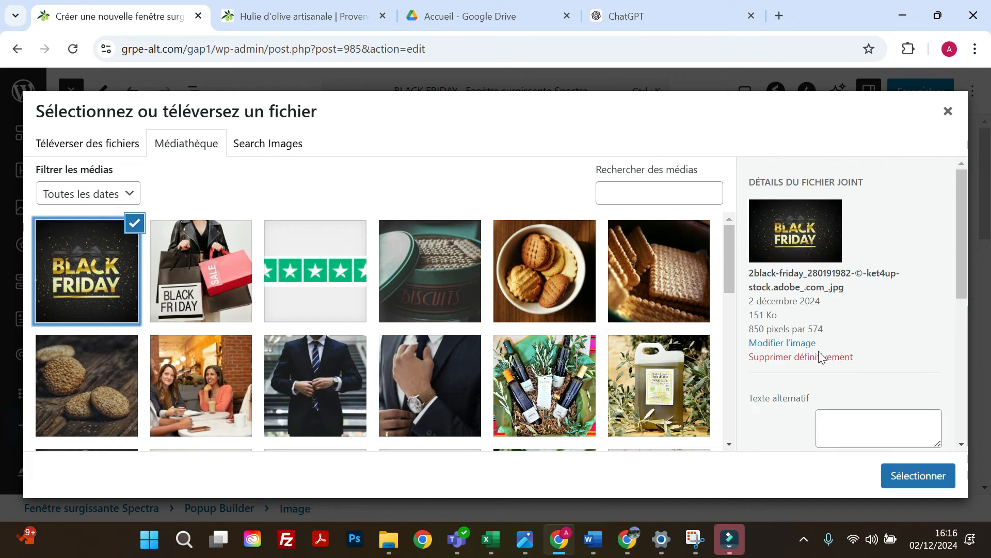
pyautogui.scroll(-2, 819, 351)
pyautogui.scroll(-2, 846, 310)
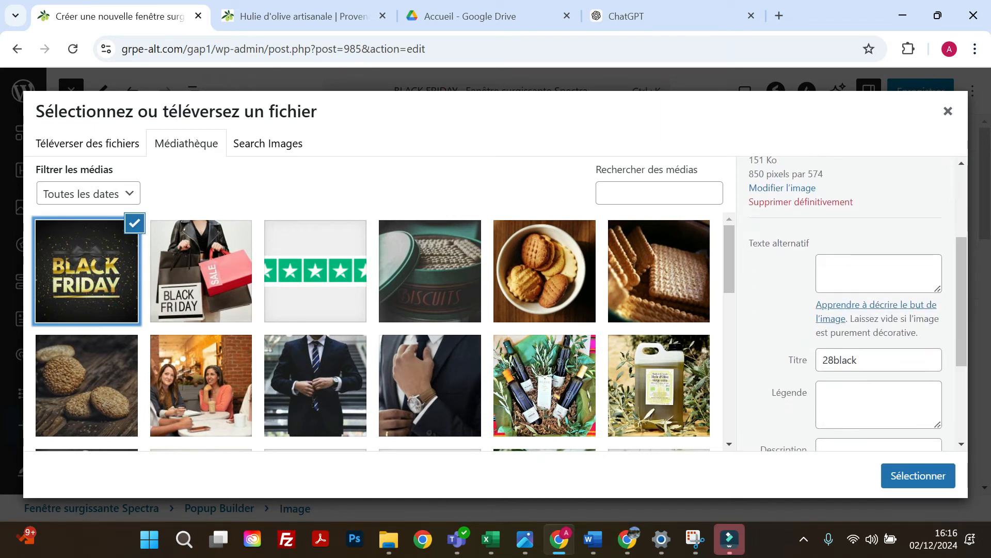
pyautogui.scroll(-2, 829, 385)
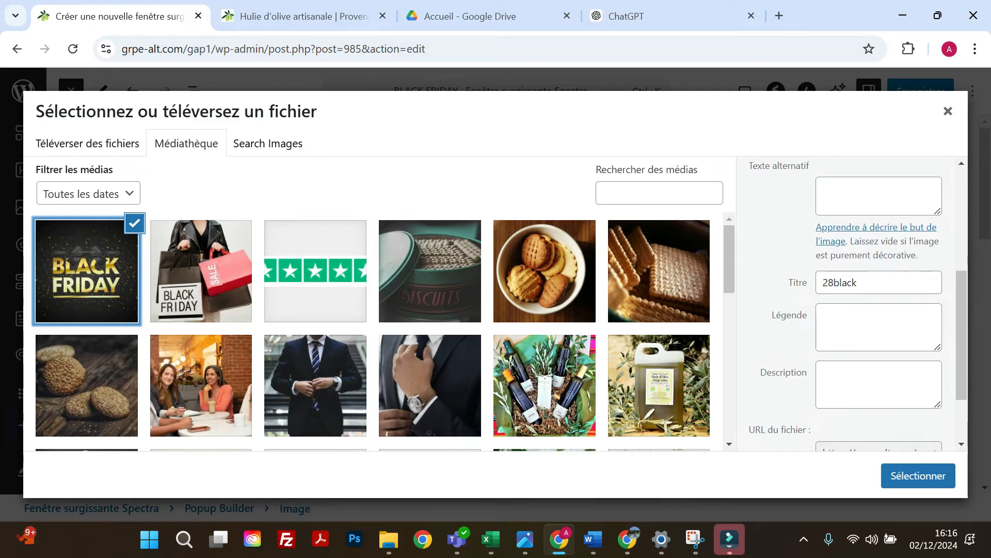
pyautogui.click(917, 482)
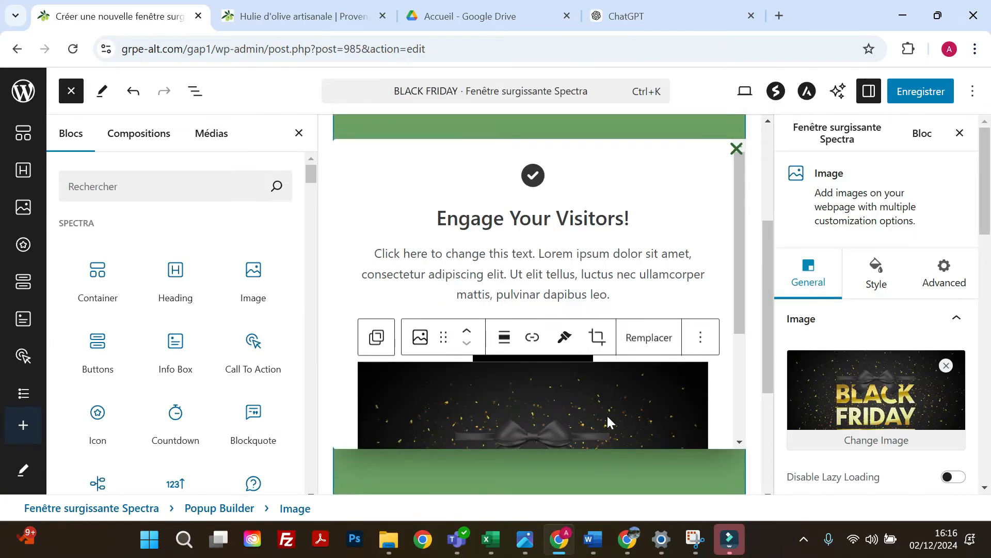
# Move the BLACK FRIDAY image above the Info Box and save the popup.
pyautogui.scroll(-3, 551, 370)
pyautogui.scroll(3, 516, 378)
pyautogui.click(463, 335)
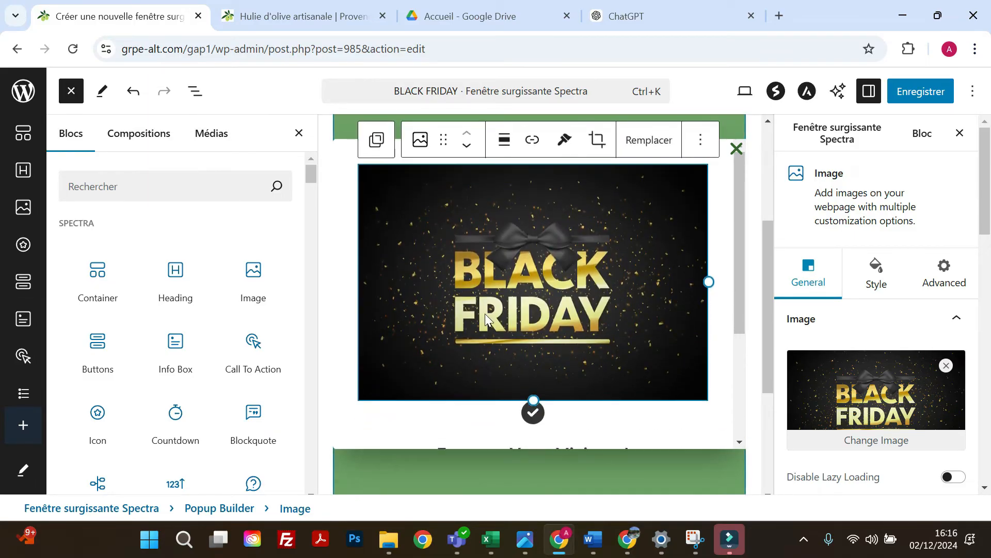
pyautogui.scroll(3, 486, 313)
pyautogui.scroll(-3, 493, 313)
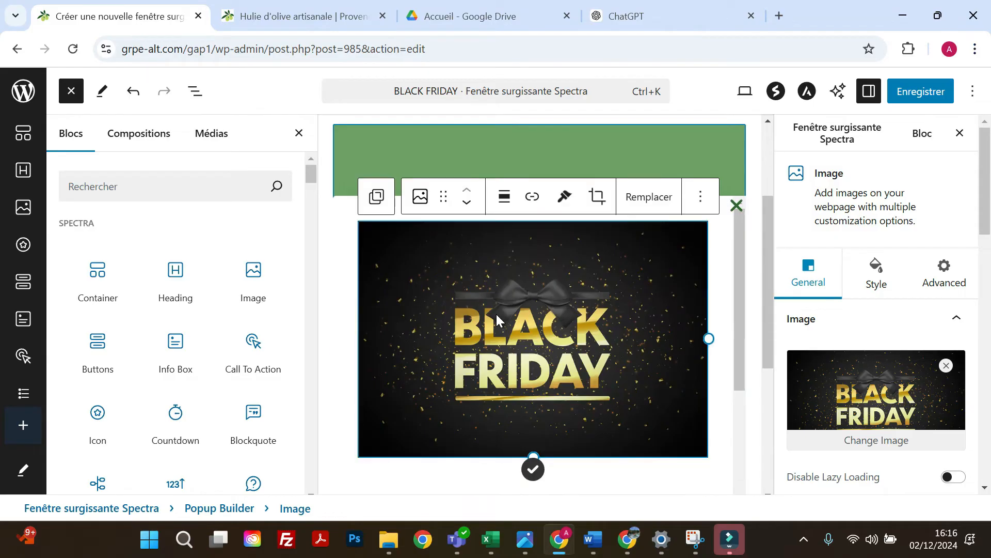
pyautogui.click(923, 101)
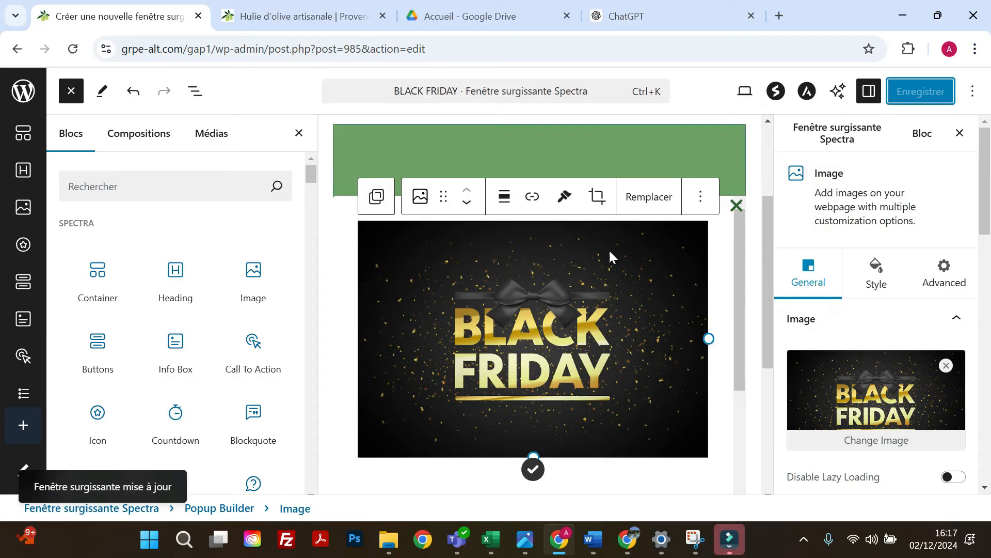
pyautogui.scroll(-3, 610, 253)
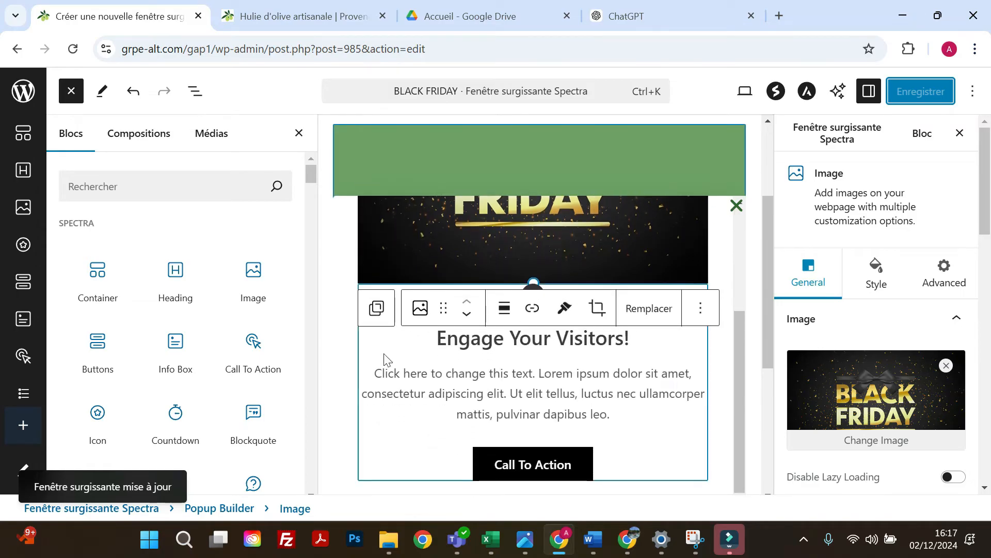
pyautogui.click(390, 349)
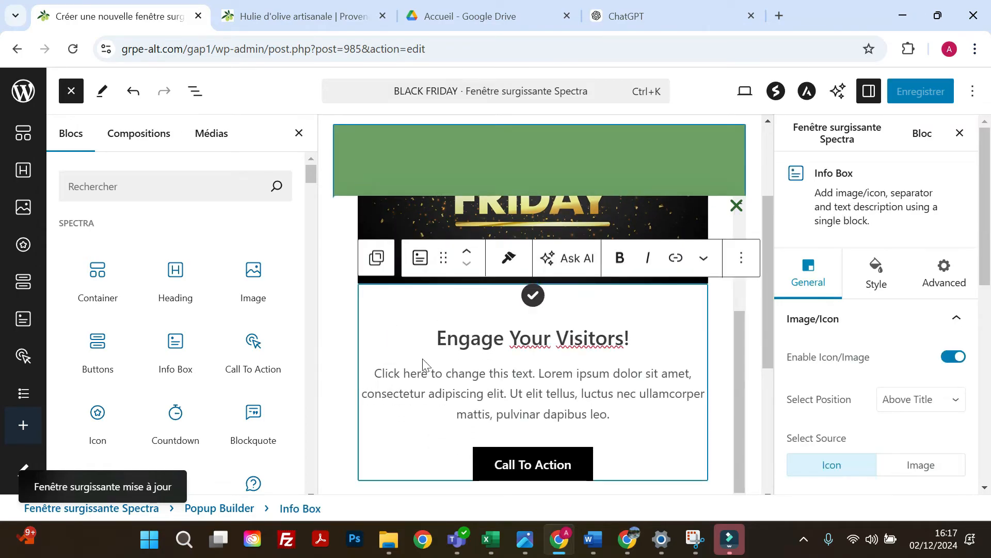
pyautogui.scroll(5, 438, 354)
pyautogui.click(471, 209)
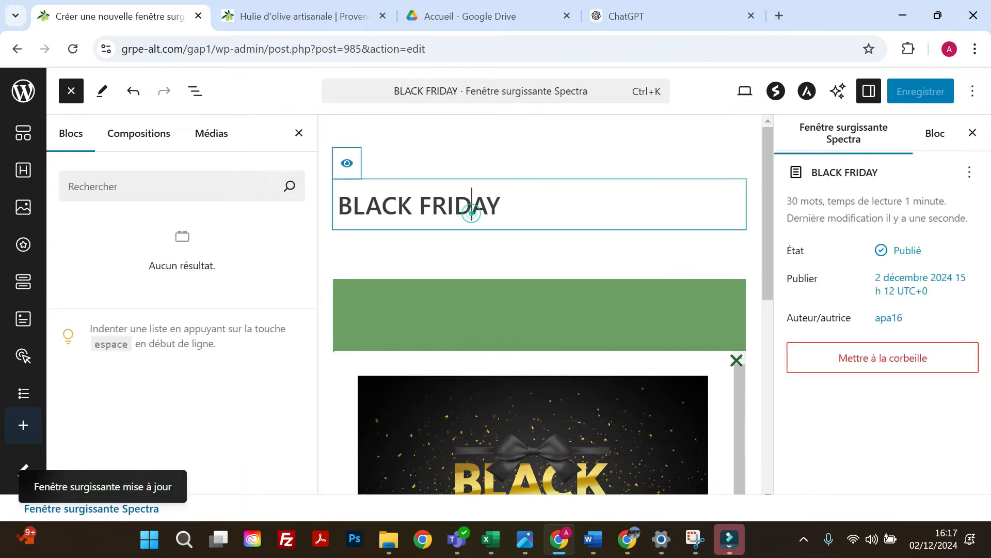
pyautogui.scroll(-5, 485, 225)
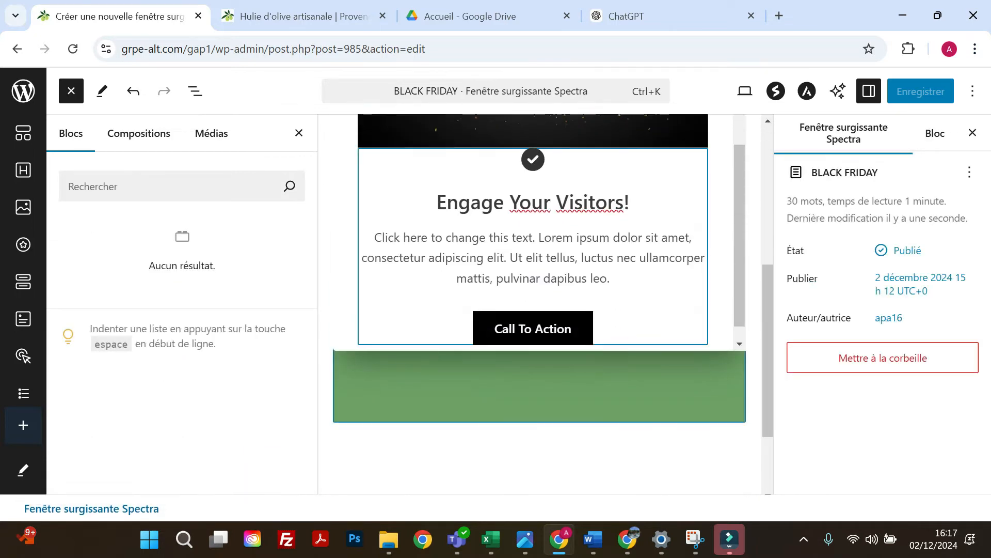
# Select the whole Info Box title, then switch to ChatGPT and copy the heading "Black Friday : Offres Exclusives pendant 6 Jours !".
pyautogui.click(531, 203)
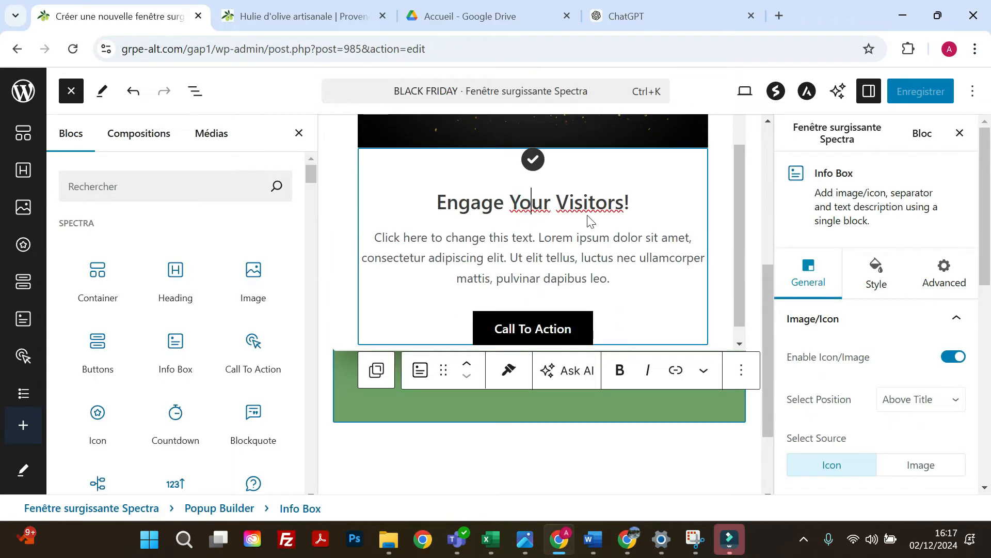
pyautogui.tripleClick(638, 208)
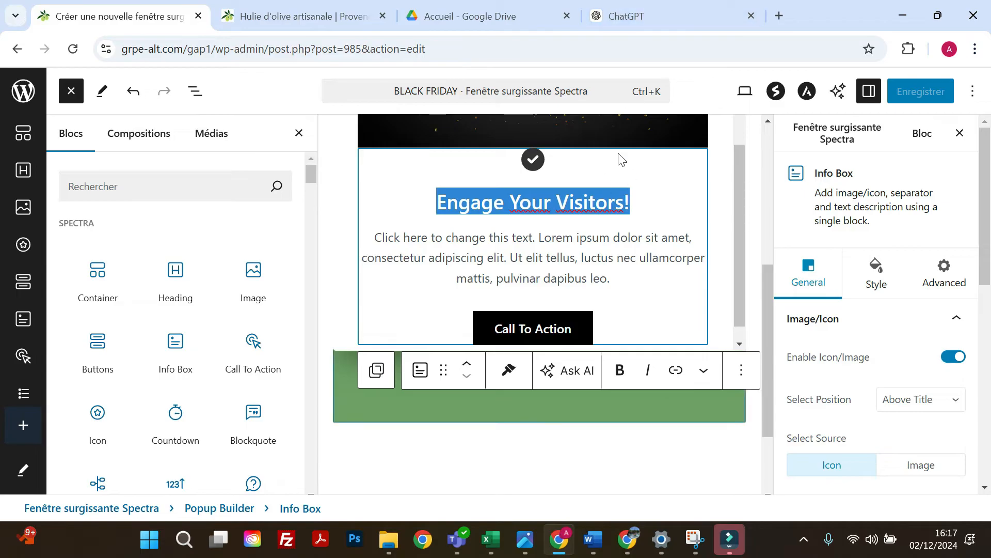
pyautogui.click(670, 15)
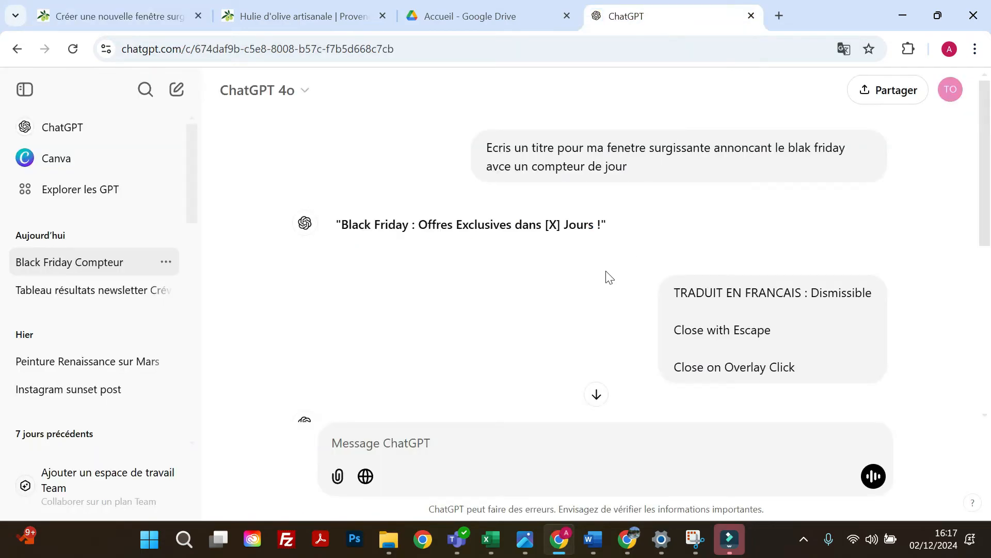
pyautogui.scroll(-8, 563, 292)
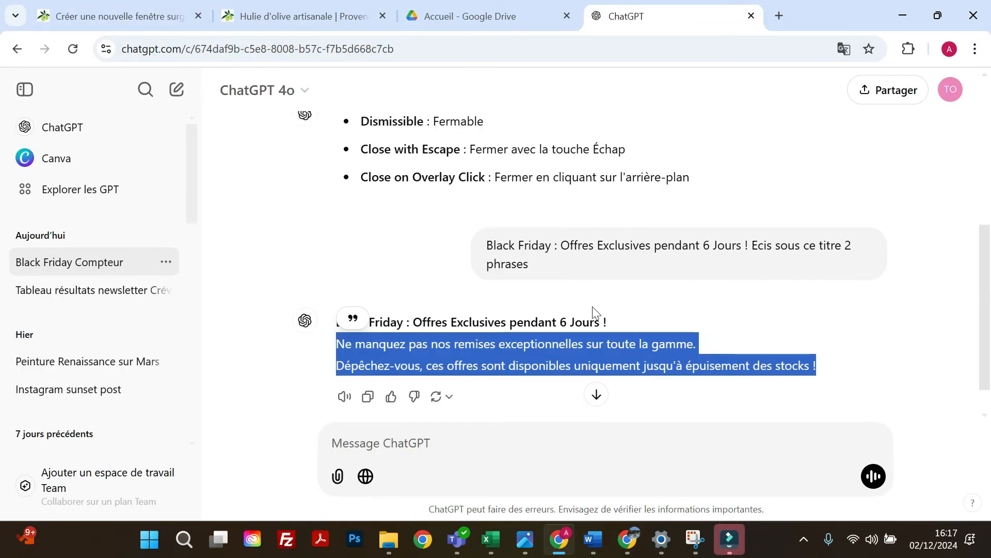
pyautogui.moveTo(614, 326); pyautogui.dragTo(337, 325)
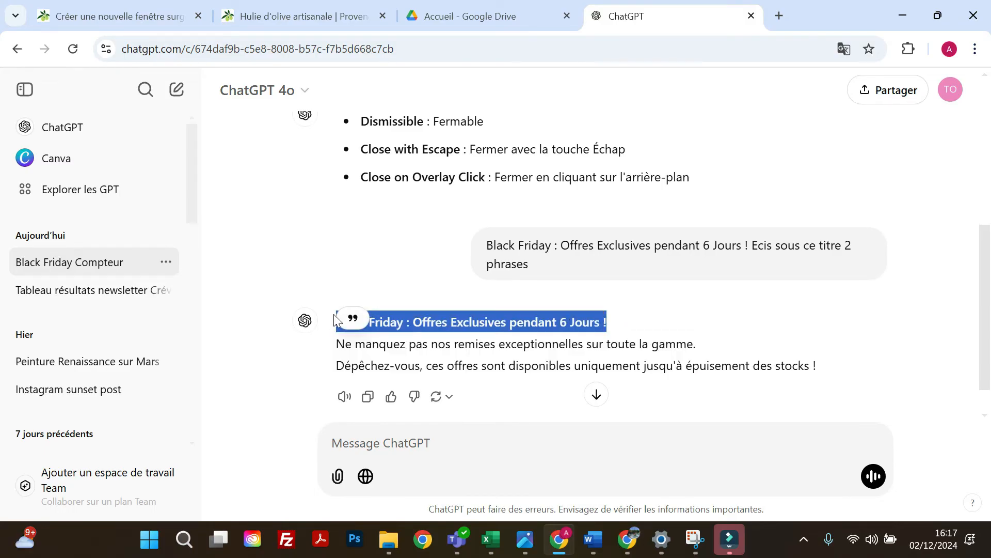
pyautogui.rightClick(437, 320)
pyautogui.click(460, 338)
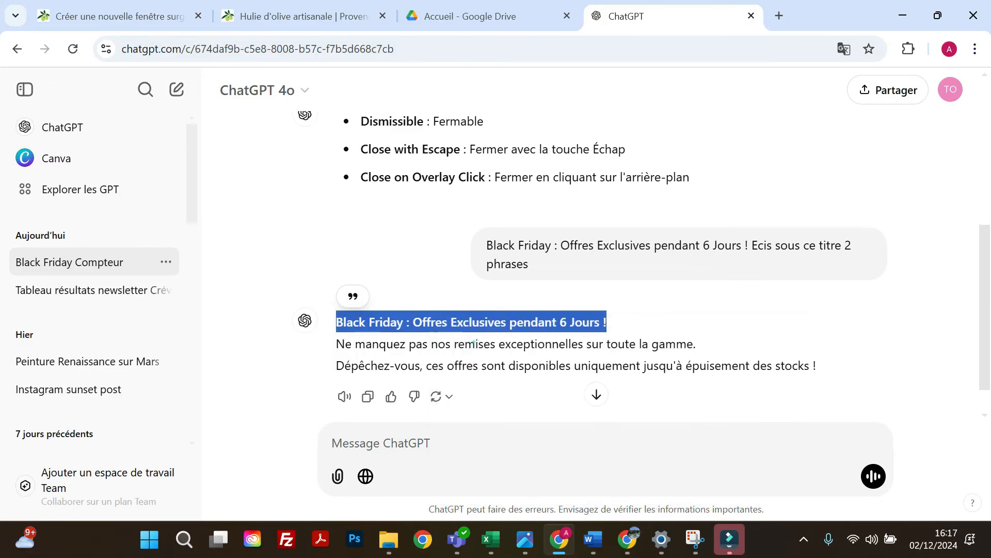
# Return to the WordPress popup editor and replace the title "Engage Your Visitors!" with the copied Black Friday heading.
pyautogui.click(335, 16)
pyautogui.click(166, 15)
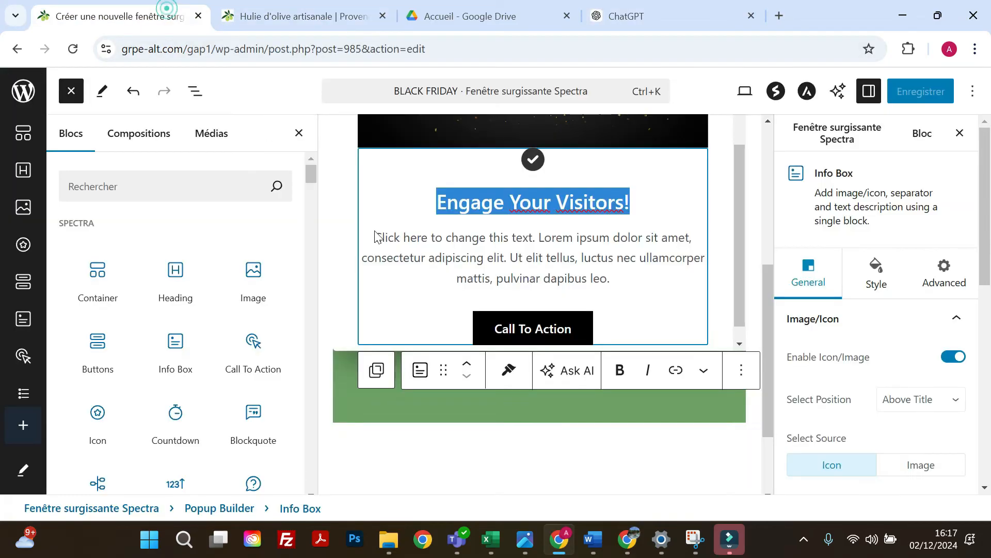
pyautogui.rightClick(620, 207)
pyautogui.click(650, 304)
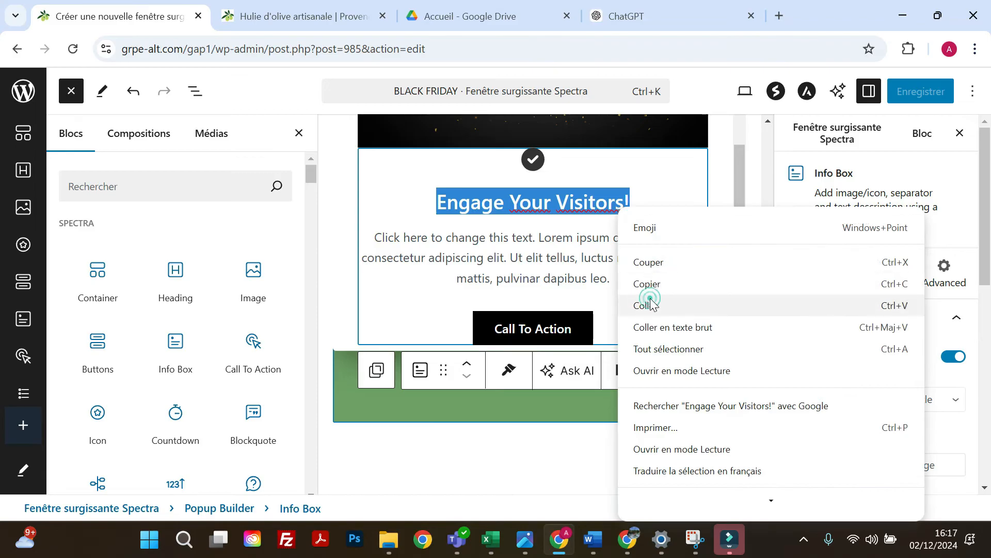
pyautogui.click(650, 304)
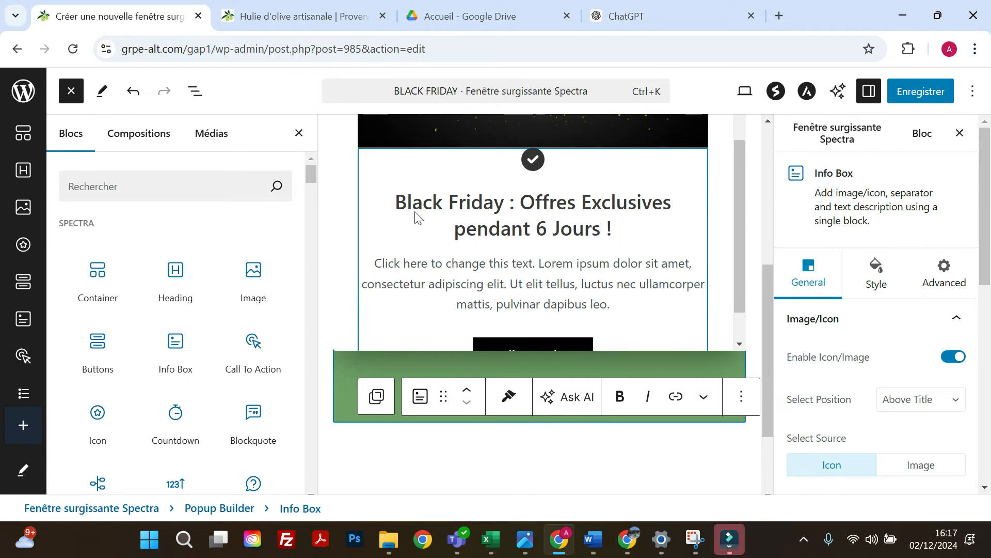
# Set the Info Box's title tag to H2 in its content settings.
pyautogui.moveTo(629, 234); pyautogui.dragTo(394, 202)
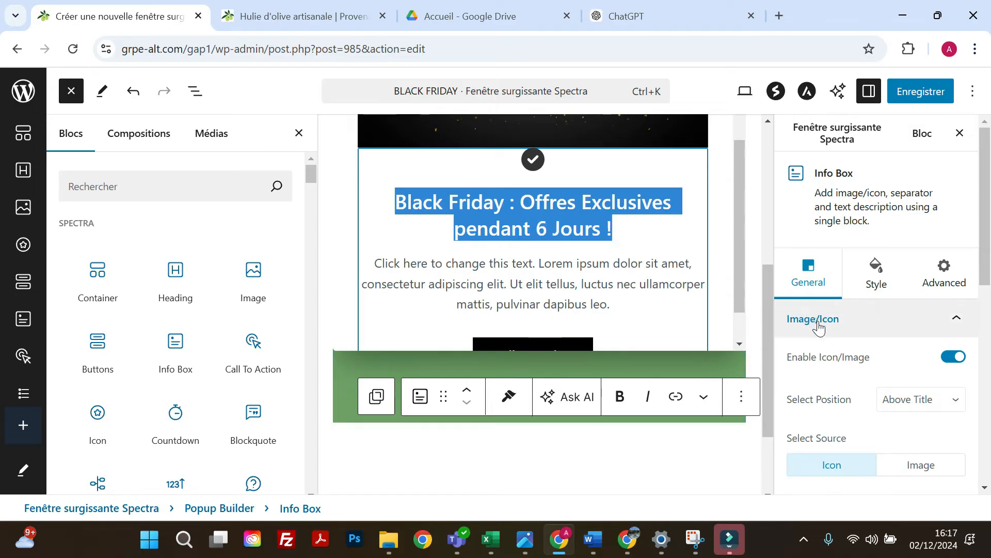
pyautogui.click(852, 327)
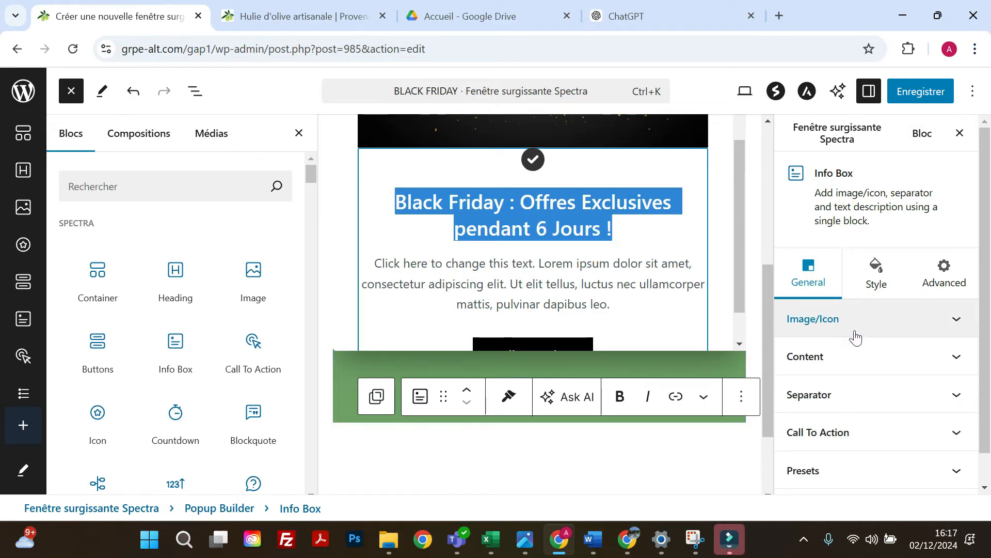
pyautogui.scroll(-1, 853, 333)
pyautogui.click(853, 331)
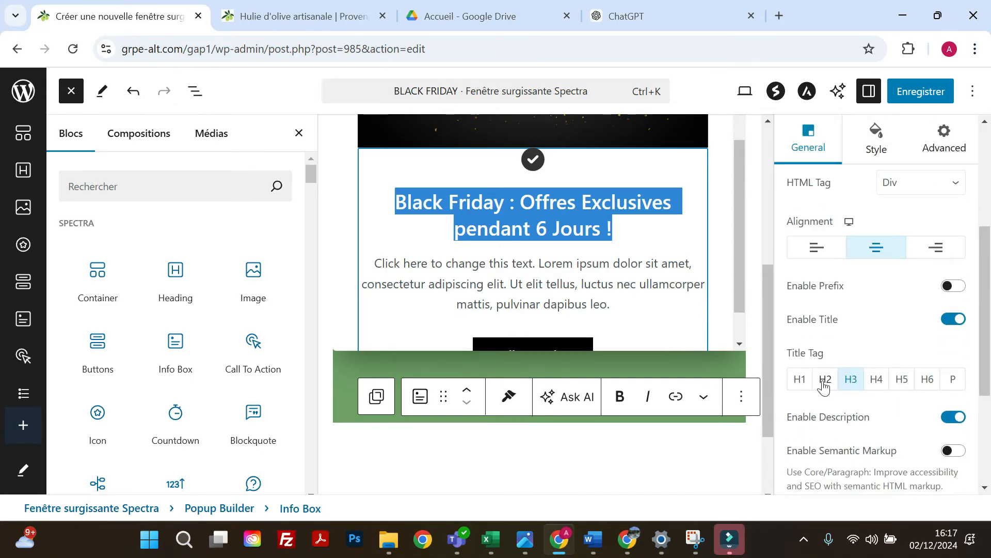
pyautogui.click(824, 382)
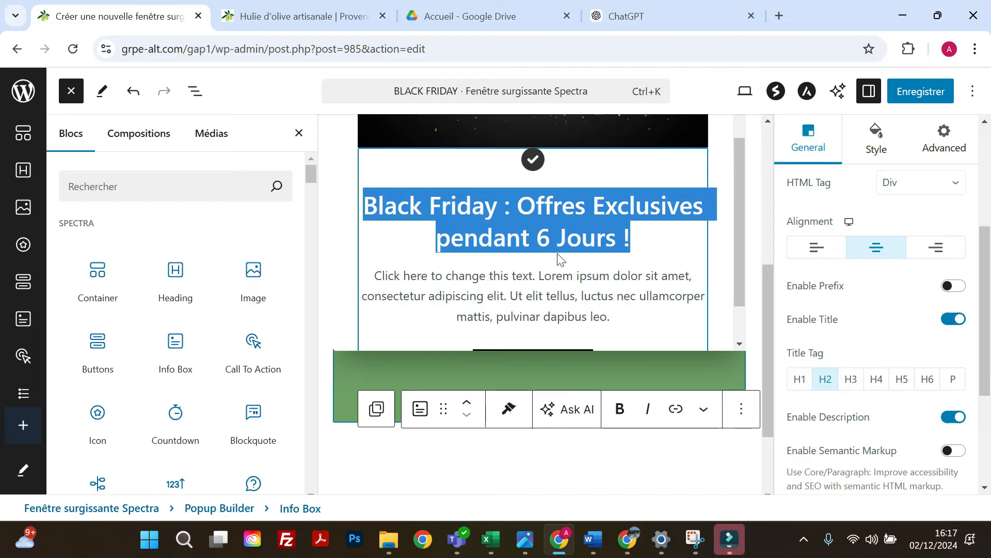
# Select the Info Box's placeholder description, then switch to ChatGPT and copy the two sentences under the Black Friday heading.
pyautogui.moveTo(611, 316); pyautogui.dragTo(371, 239)
pyautogui.click(598, 11)
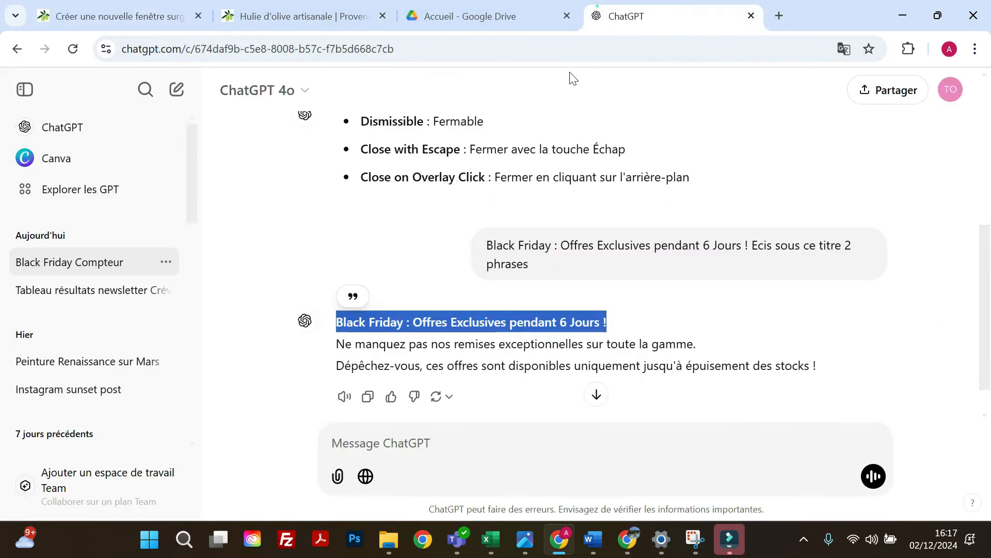
pyautogui.moveTo(832, 368); pyautogui.dragTo(331, 345)
pyautogui.rightClick(373, 342)
pyautogui.click(397, 191)
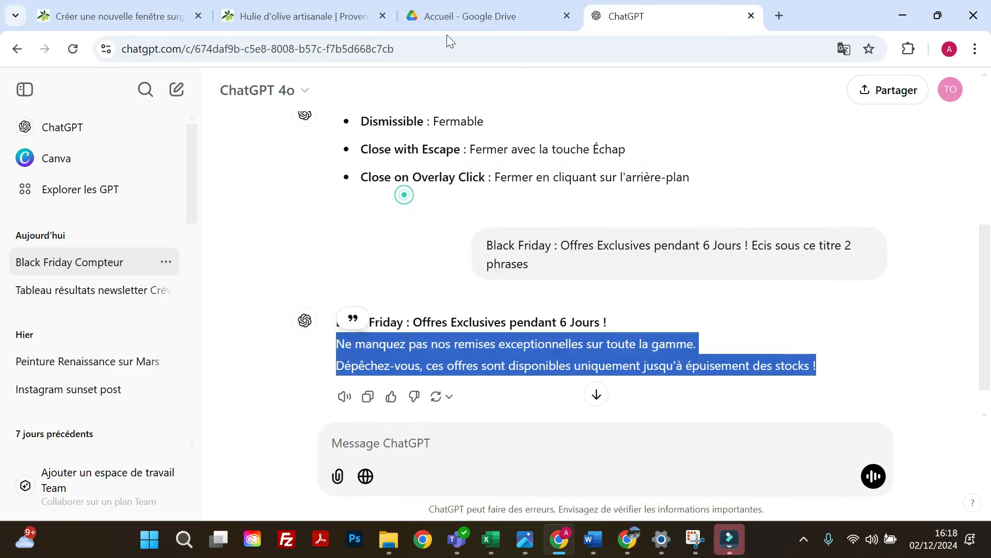
# Return to the WordPress popup editor and replace the placeholder description with the two copied sentences, starting "Ne manquez pas nos remises exceptionnelles".
pyautogui.click(341, 15)
pyautogui.click(175, 18)
pyautogui.rightClick(548, 297)
pyautogui.click(575, 89)
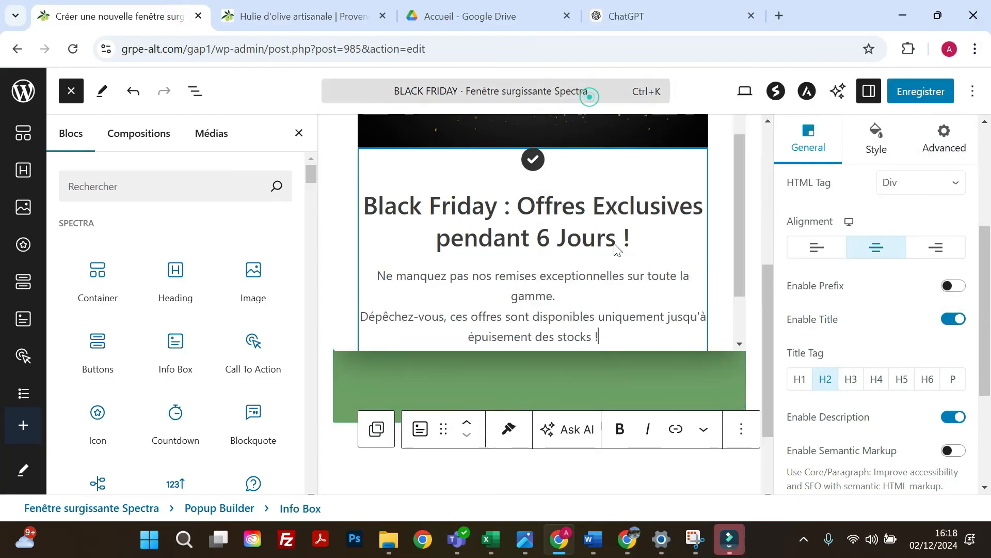
pyautogui.scroll(-1, 624, 324)
pyautogui.scroll(4, 624, 324)
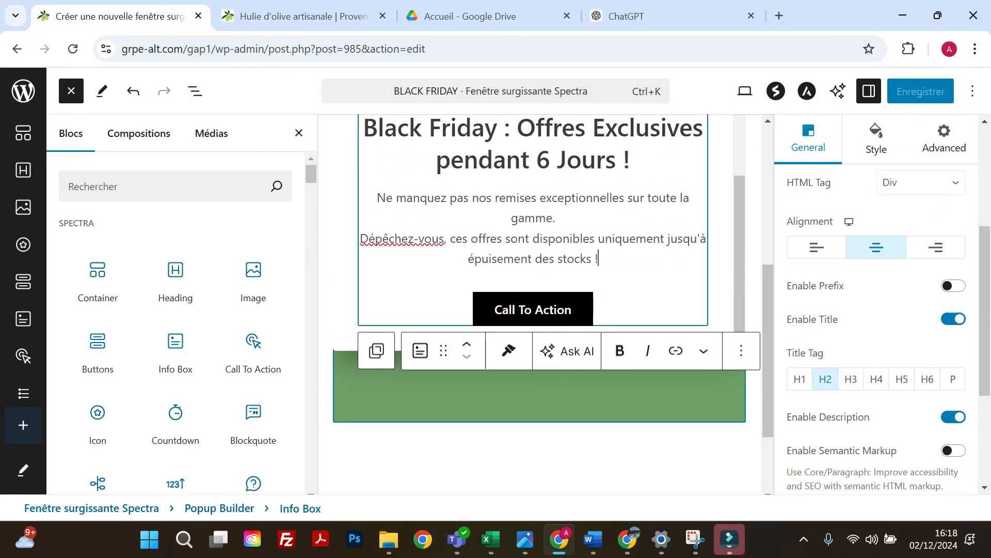
# Replace the text of the Info Box's call-to-action button with "Cliquez ici".
pyautogui.scroll(-2, 629, 327)
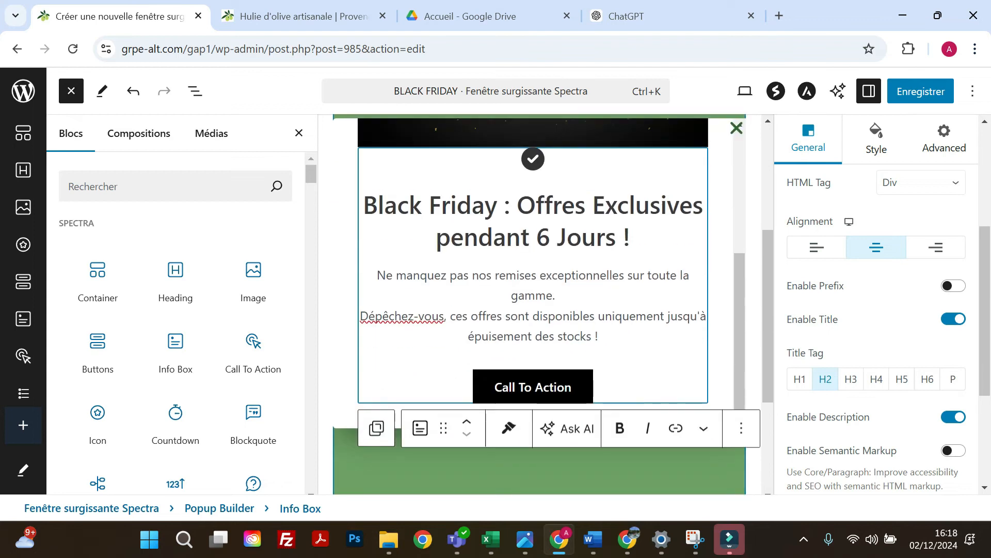
pyautogui.click(612, 483)
pyautogui.click(559, 392)
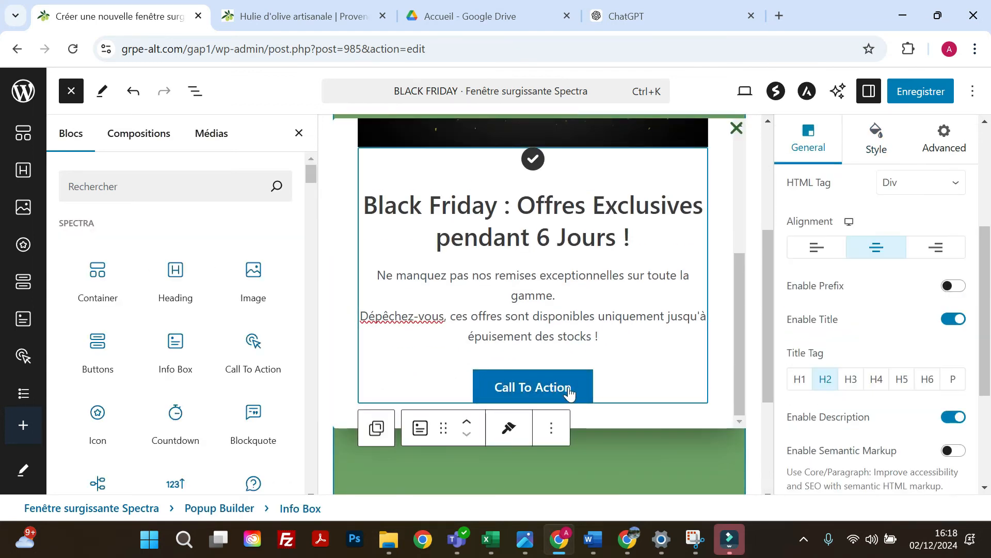
pyautogui.doubleClick(534, 395)
pyautogui.press('BackSpace')
pyautogui.press('BackSpace')
pyautogui.press('BackSpace')
pyautogui.press('BackSpace')
pyautogui.press('BackSpace')
pyautogui.press('BackSpace')
pyautogui.press('BackSpace')
pyautogui.press('BackSpace')
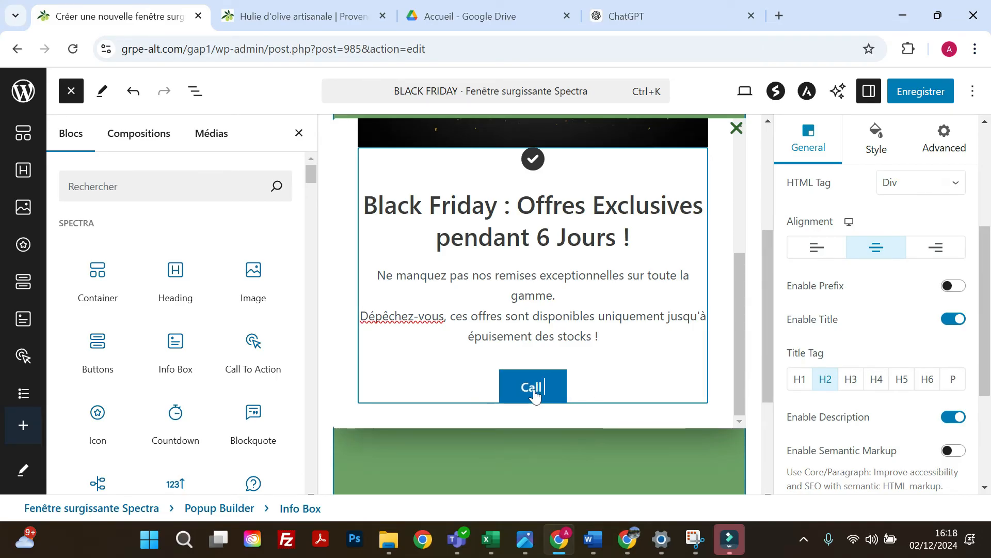
pyautogui.write('lique')
pyautogui.write('z ici')
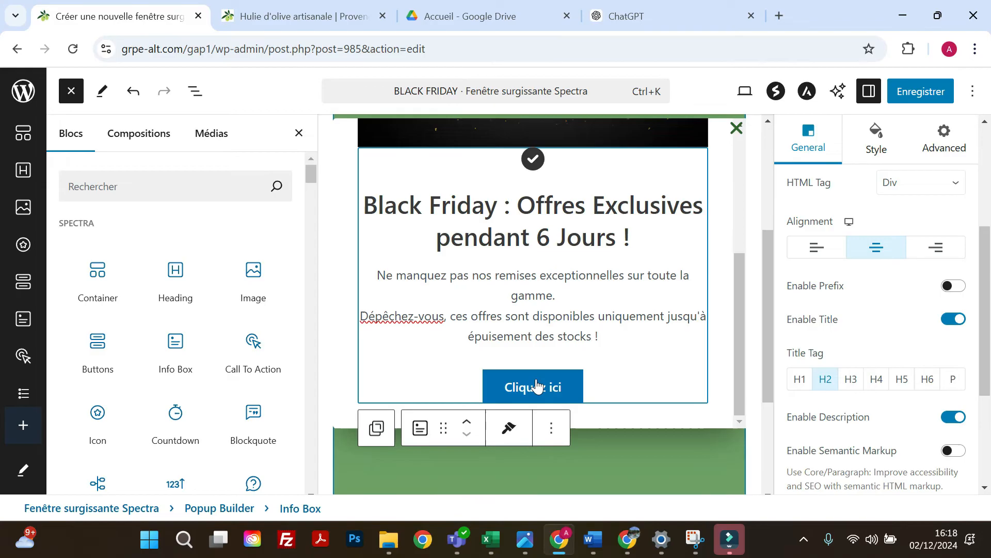
# Open the Info Box's Call To Action settings and start editing the button's link.
pyautogui.scroll(1, 536, 361)
pyautogui.scroll(-1, 536, 362)
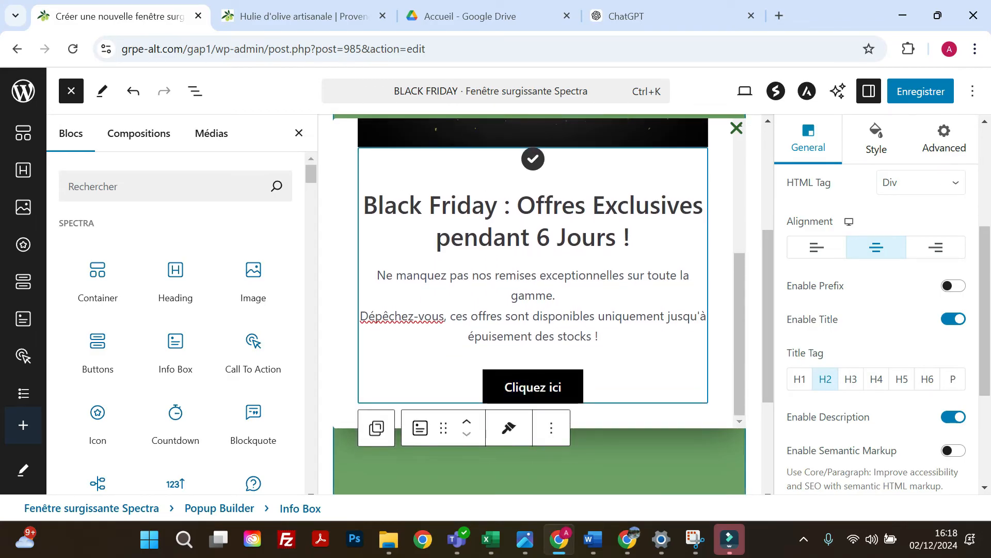
pyautogui.scroll(-3, 820, 333)
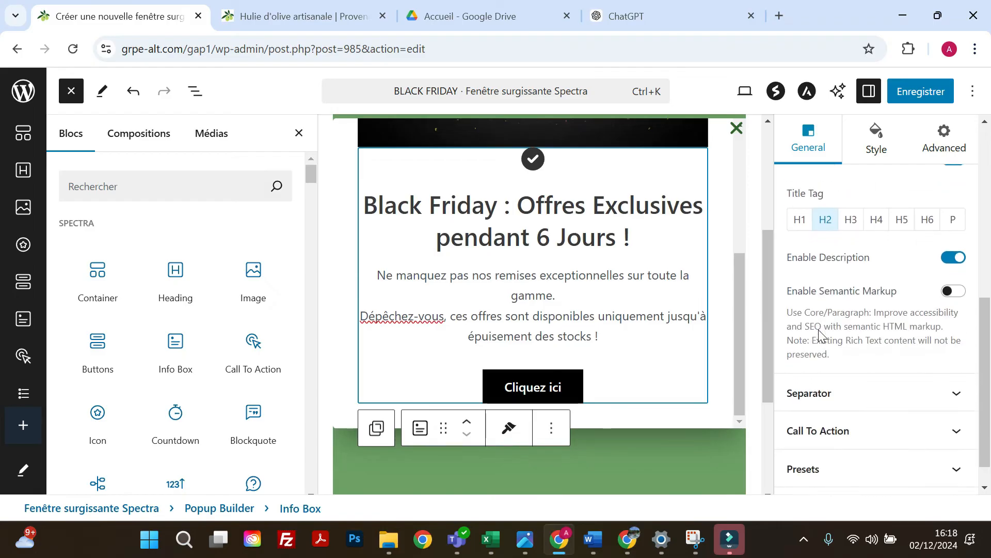
pyautogui.scroll(2, 844, 359)
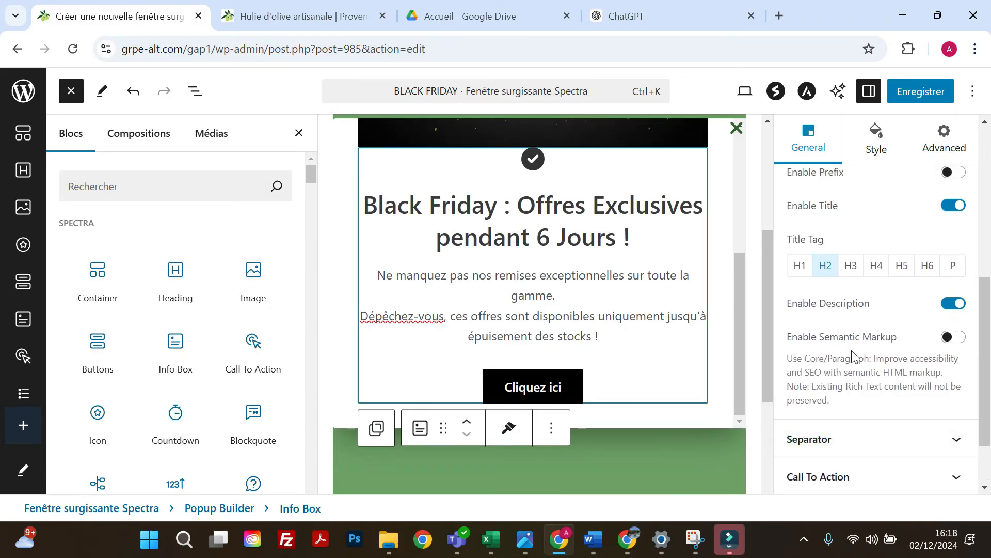
pyautogui.scroll(3, 847, 359)
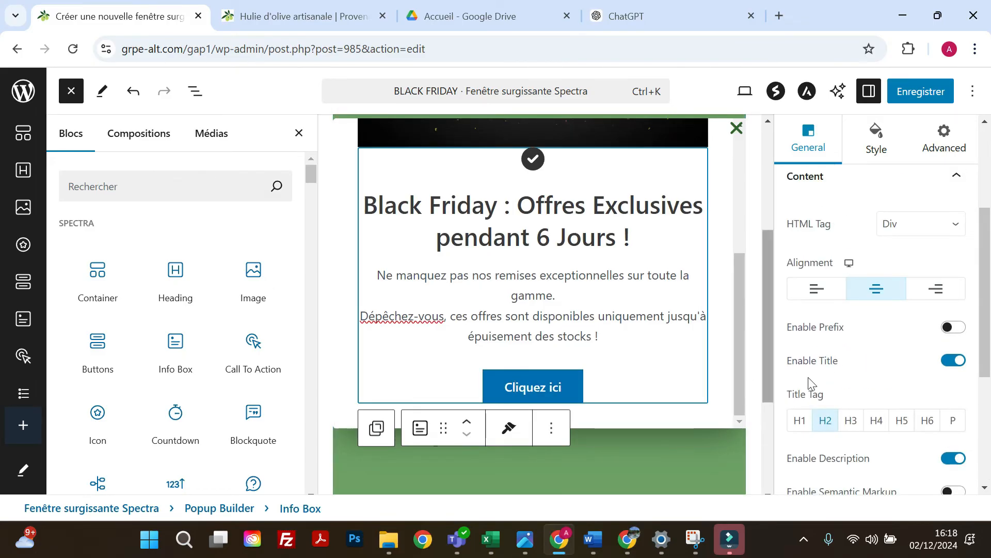
pyautogui.scroll(-5, 826, 392)
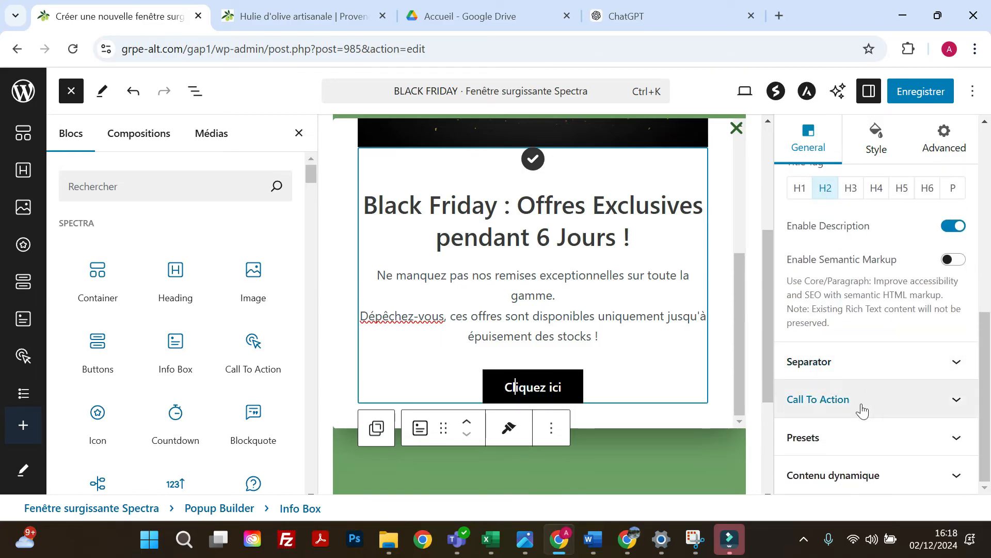
pyautogui.click(861, 409)
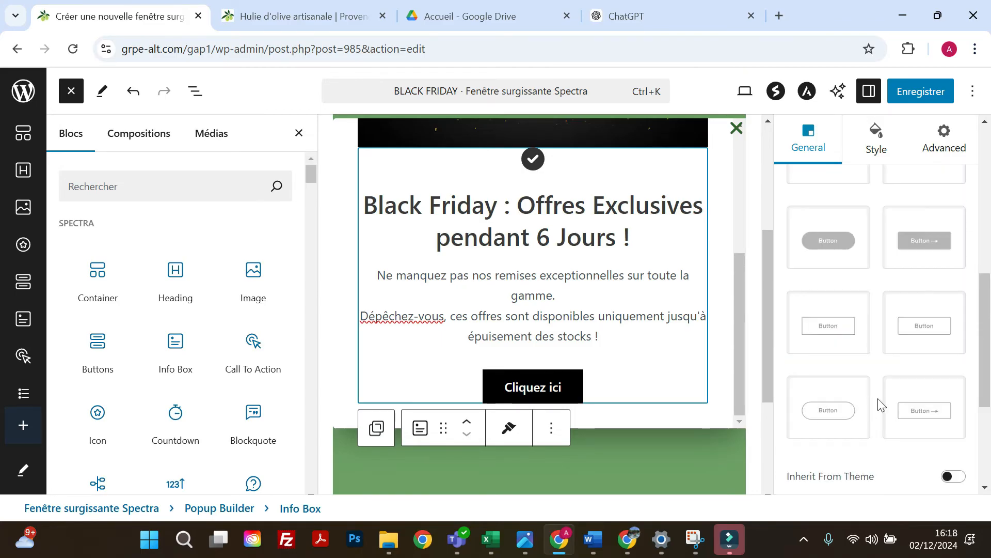
pyautogui.scroll(-4, 882, 404)
pyautogui.click(826, 360)
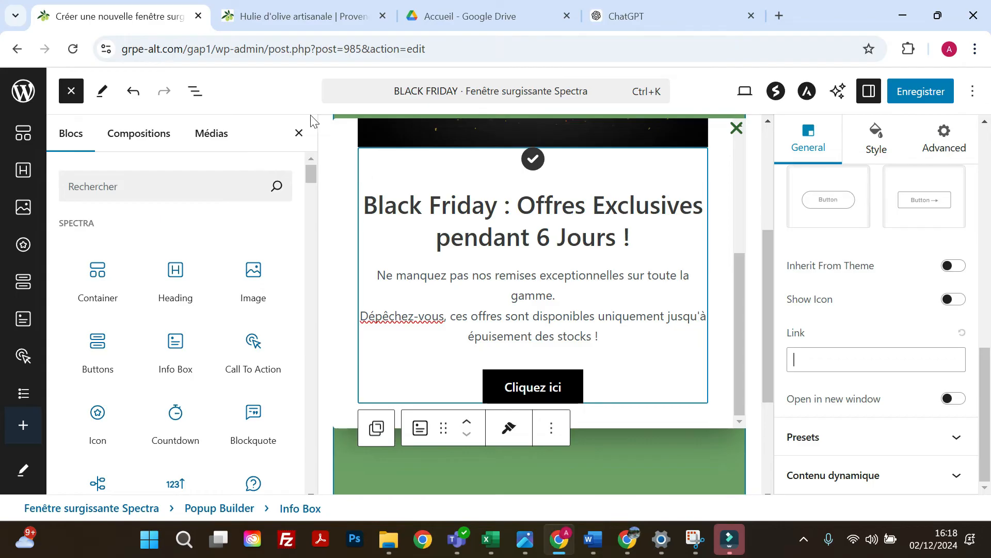
# Switch to the Moulin Victor website, open the "Huile d'olive" product page and copy its address.
pyautogui.click(288, 21)
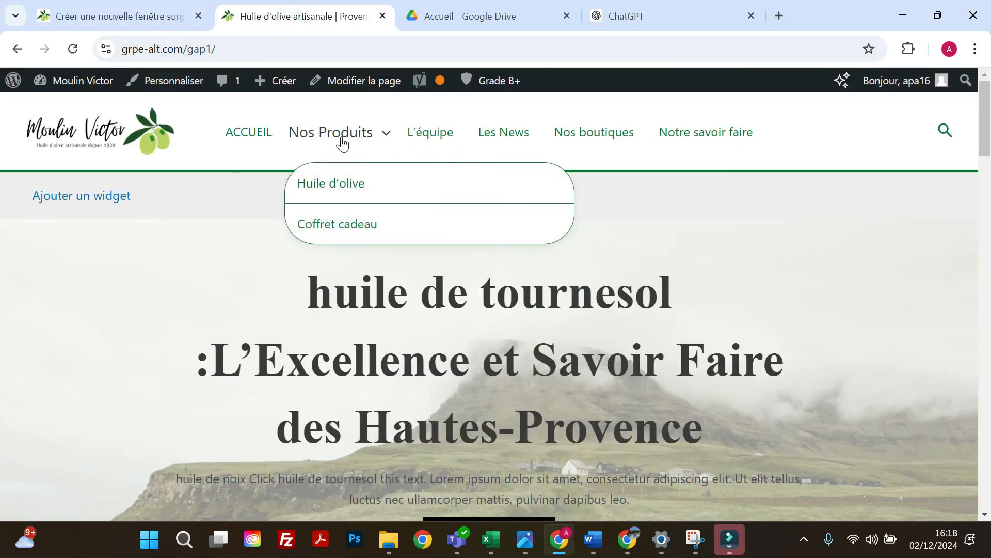
pyautogui.click(339, 193)
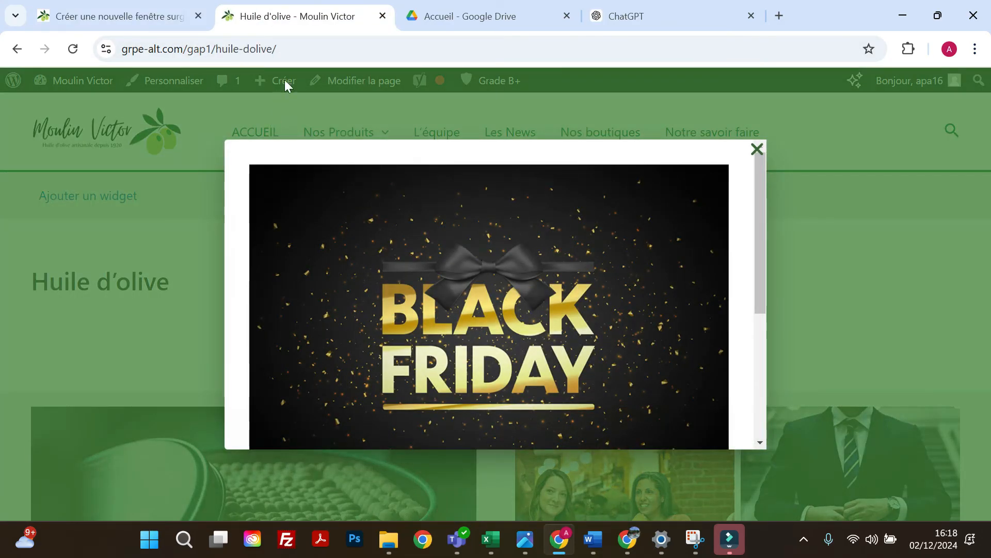
pyautogui.click(240, 57)
pyautogui.rightClick(241, 57)
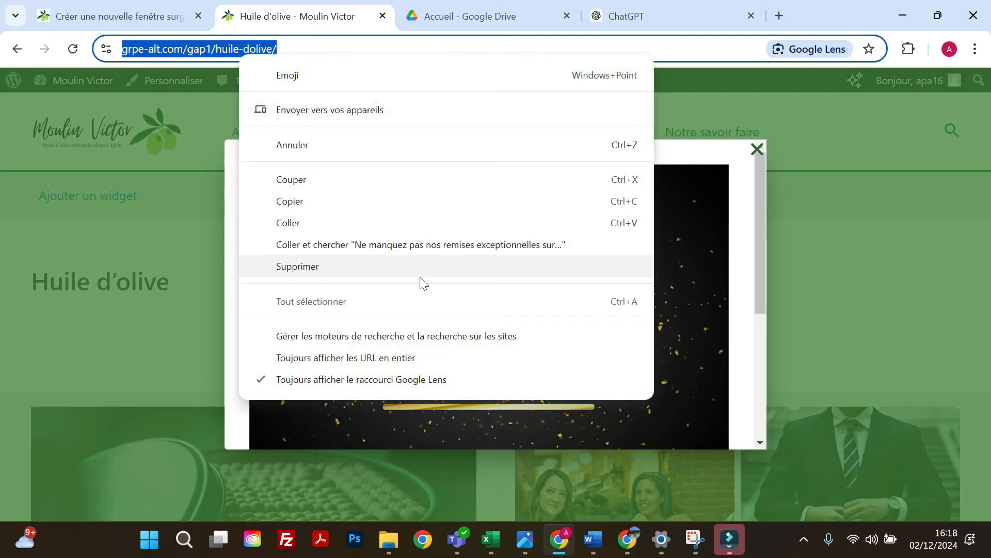
pyautogui.click(301, 198)
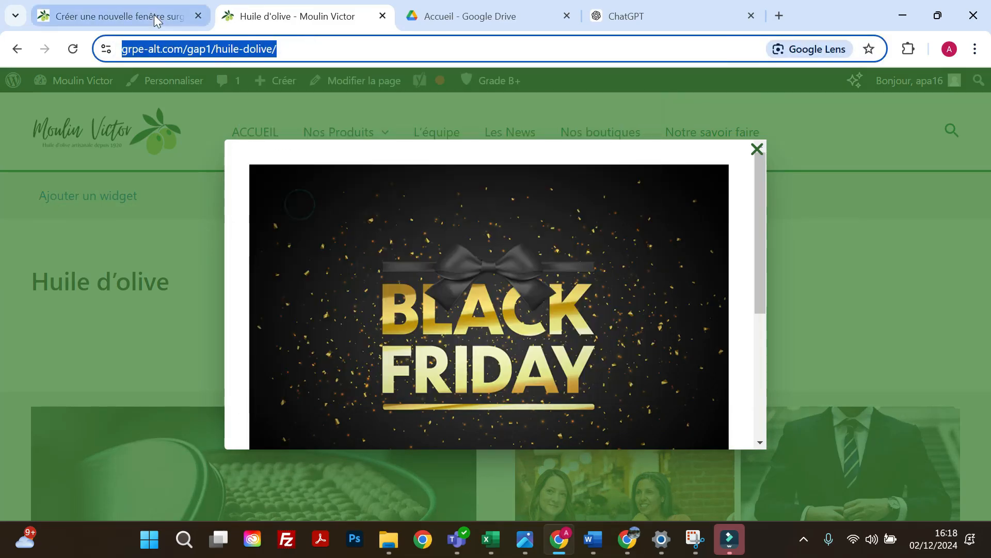
# Return to the WordPress popup editor, paste the copied page address as the button's link and save the popup.
pyautogui.click(154, 15)
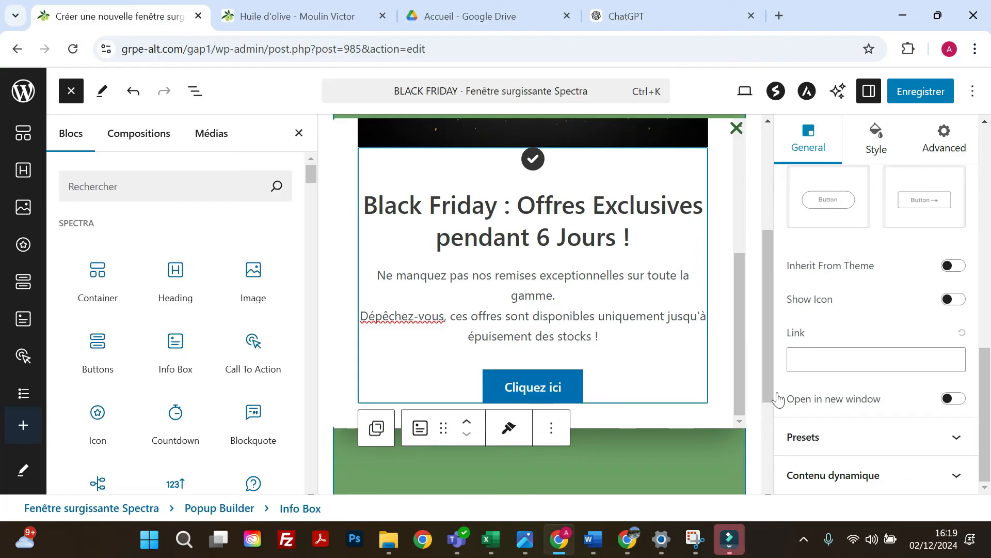
pyautogui.rightClick(817, 362)
pyautogui.click(624, 188)
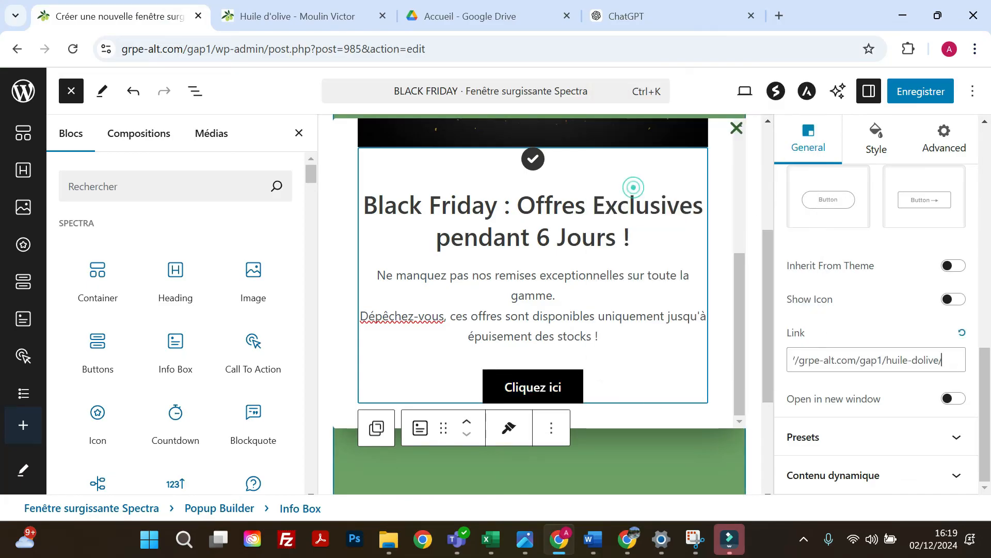
pyautogui.click(919, 91)
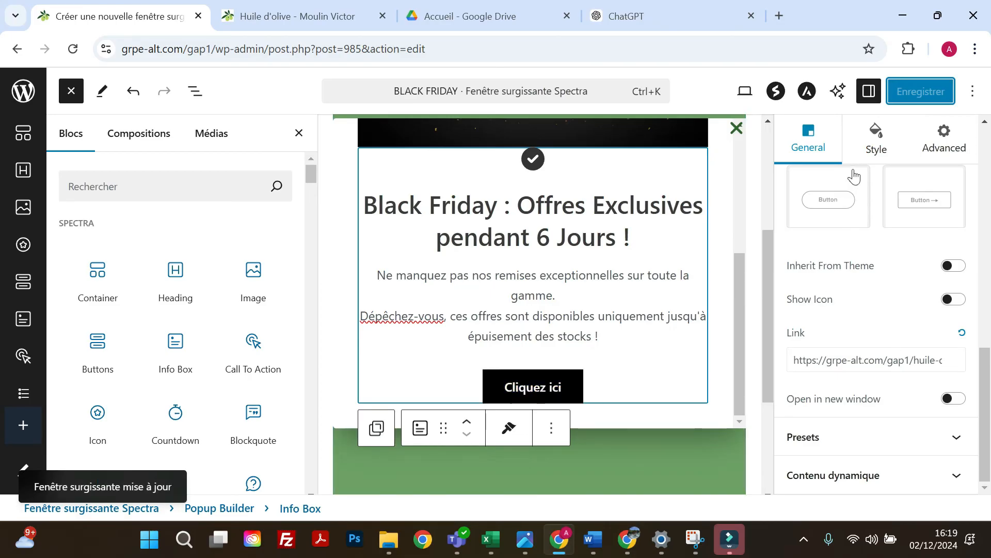
# Set the call-to-action button's hover background color to a medium green and save the popup.
pyautogui.click(874, 156)
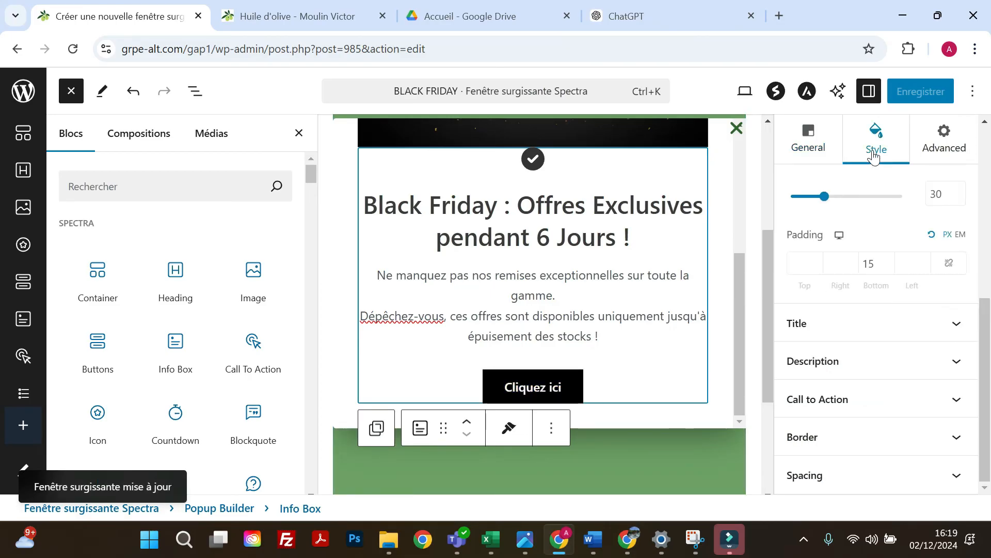
pyautogui.click(825, 408)
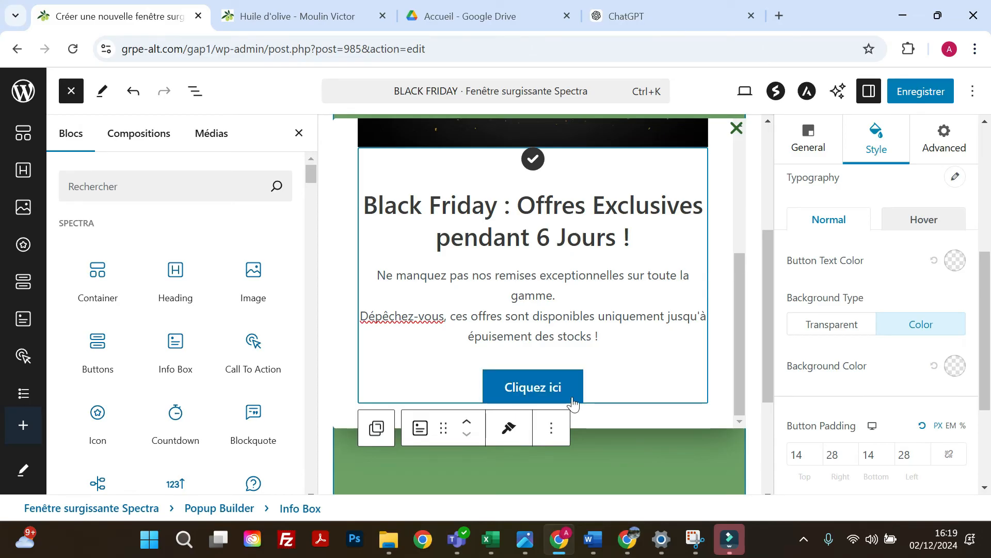
pyautogui.click(927, 221)
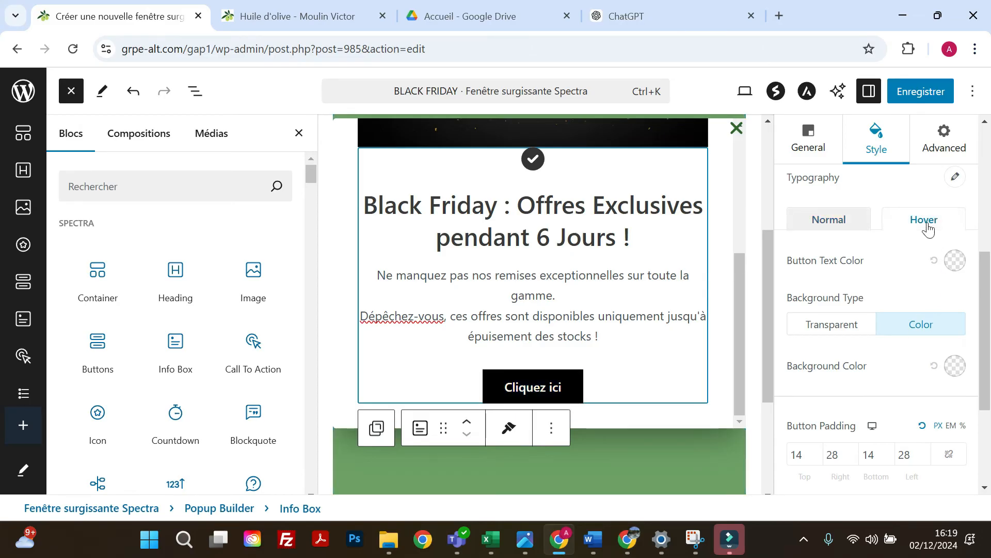
pyautogui.click(955, 366)
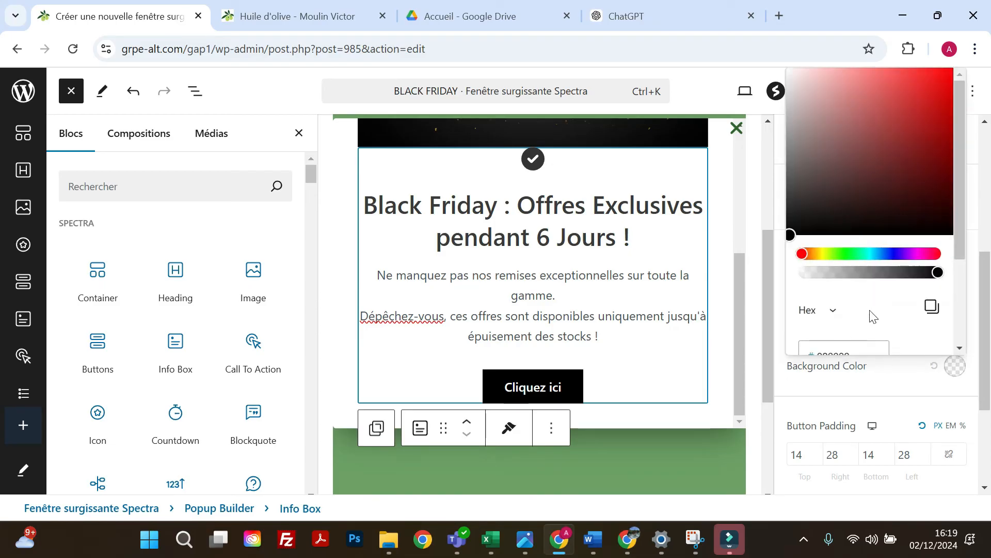
pyautogui.click(848, 252)
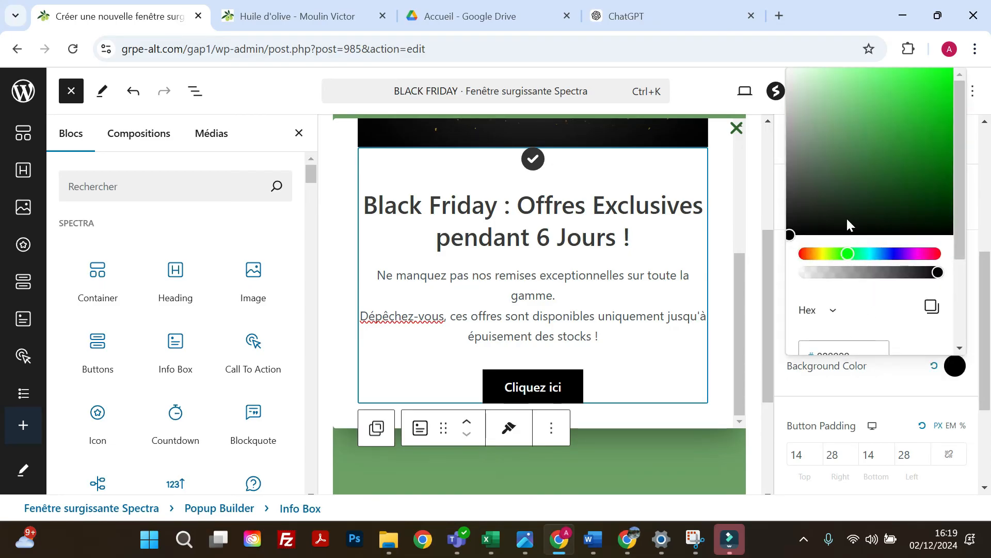
pyautogui.click(870, 140)
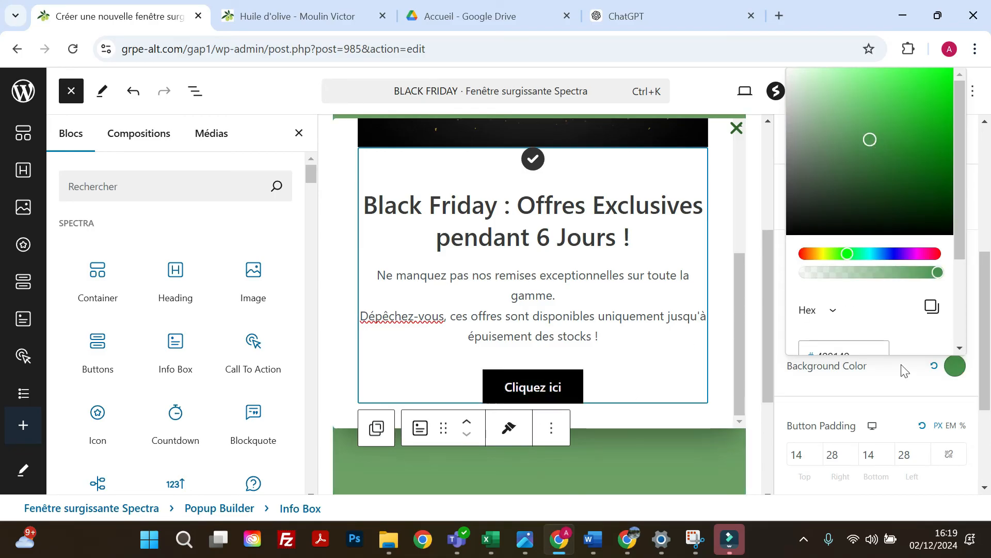
pyautogui.click(882, 386)
pyautogui.scroll(3, 881, 382)
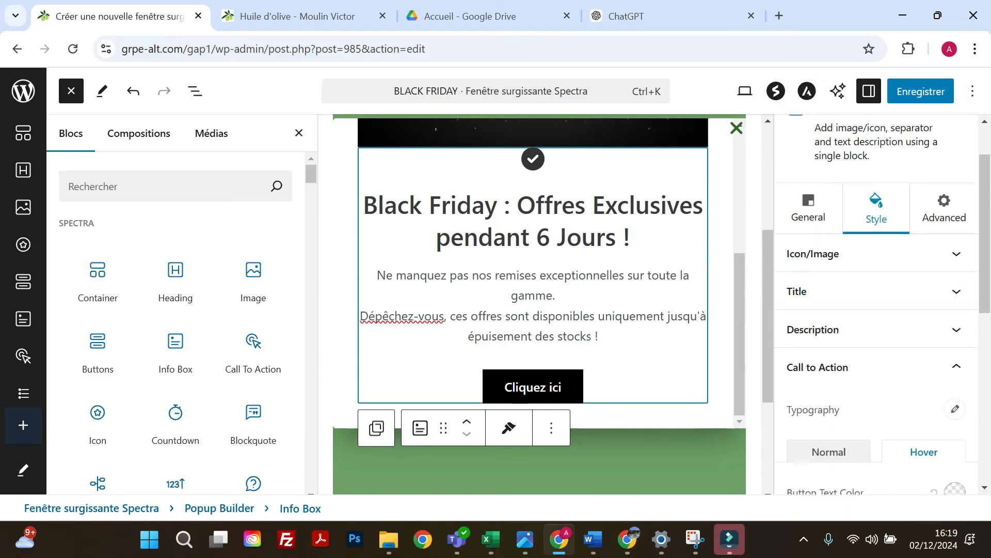
pyautogui.click(918, 93)
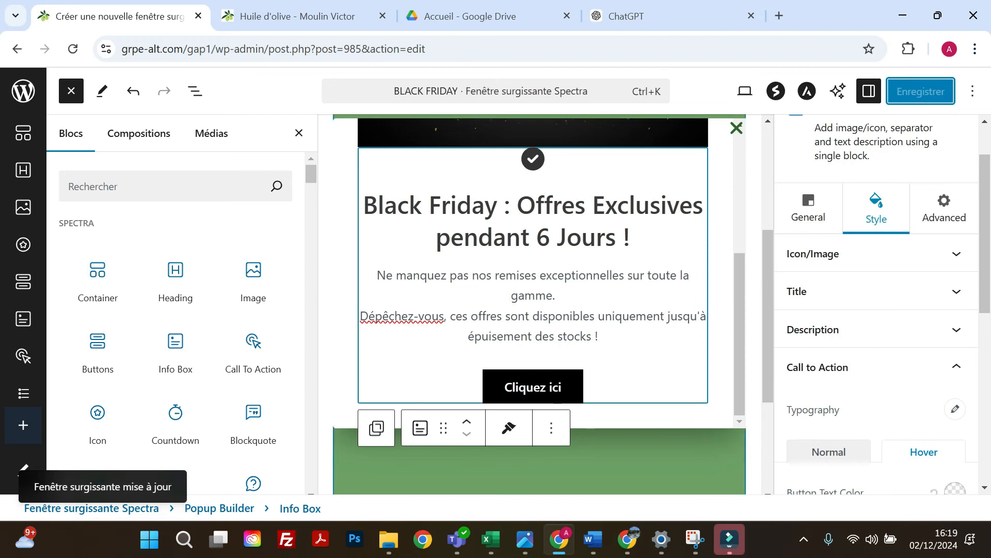
# Set the Info Box's title color to a muted green and save the popup.
pyautogui.click(909, 367)
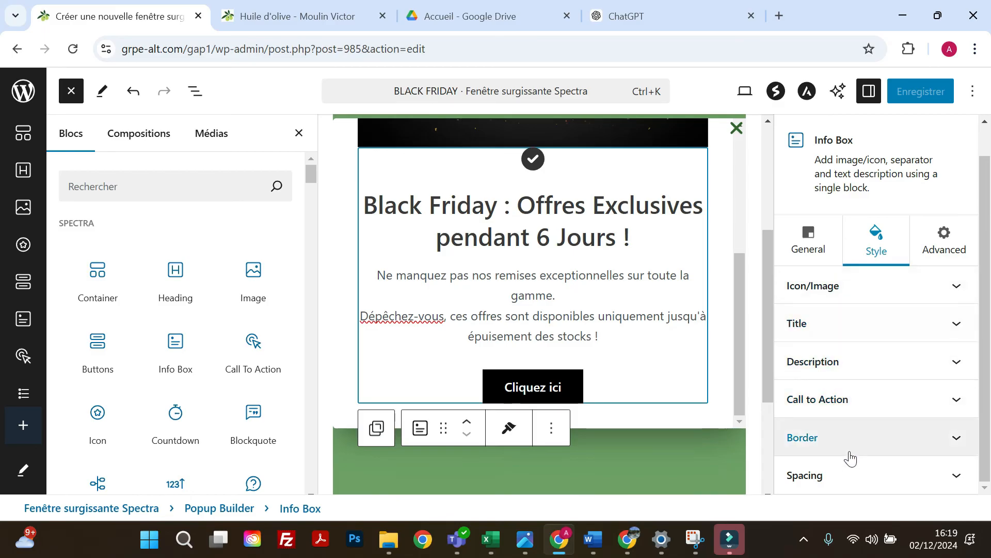
pyautogui.click(850, 336)
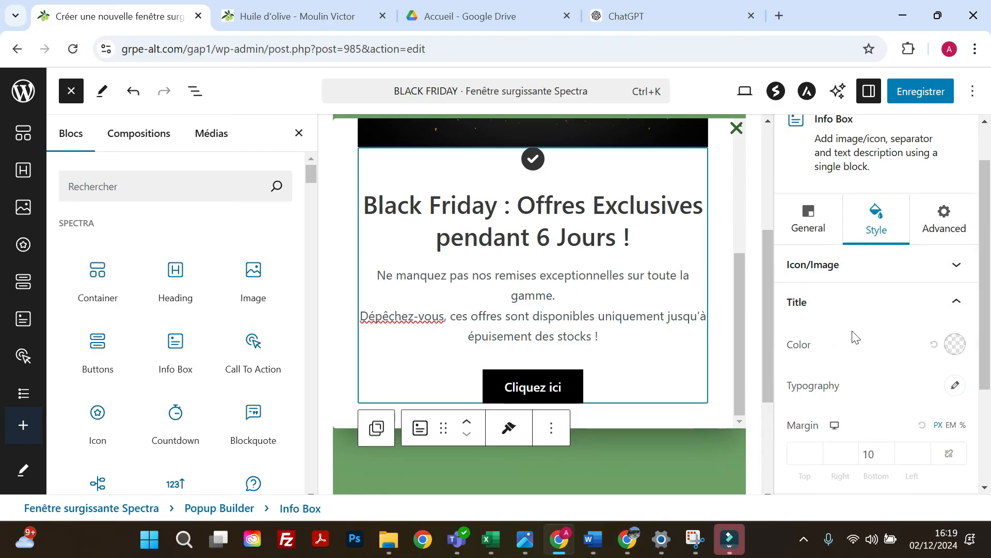
pyautogui.click(957, 345)
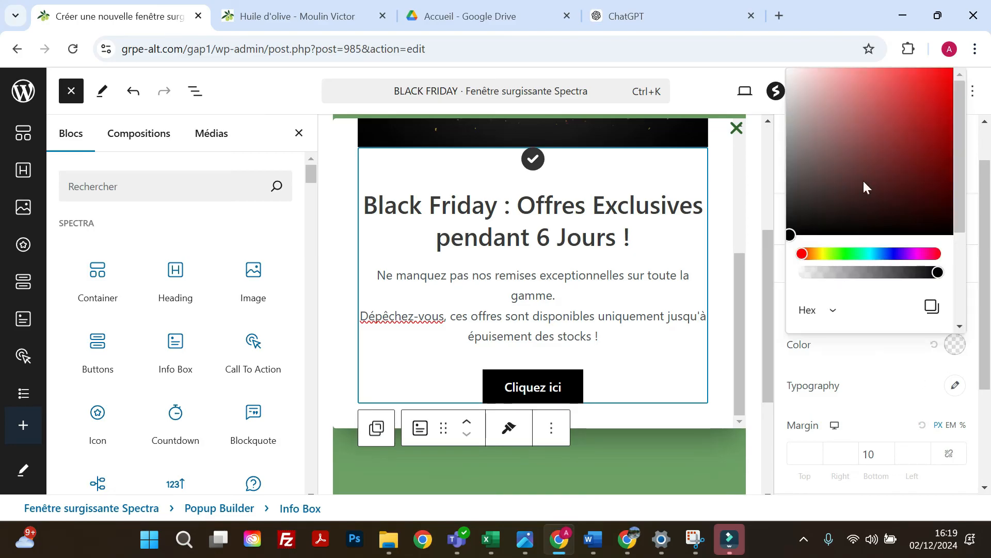
pyautogui.click(841, 253)
pyautogui.click(859, 142)
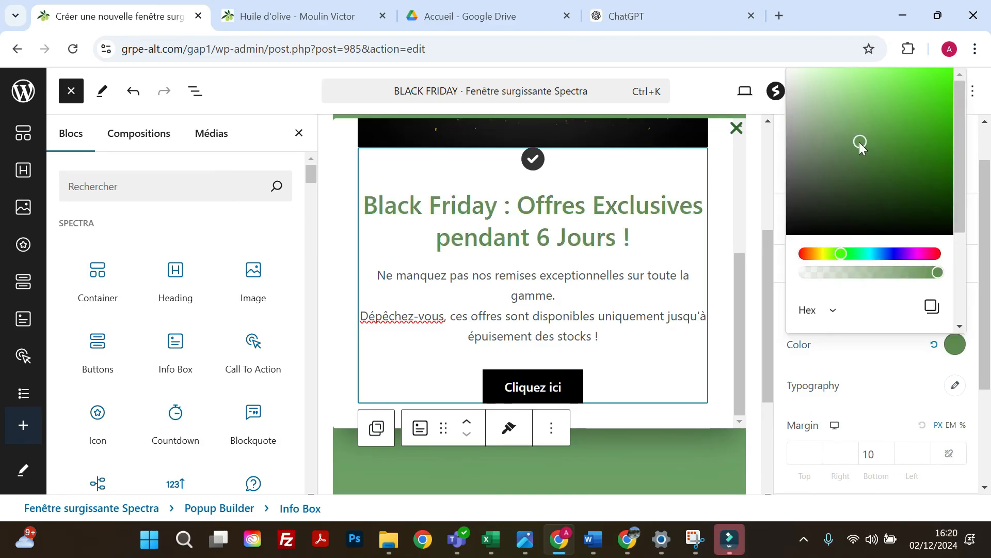
pyautogui.click(871, 367)
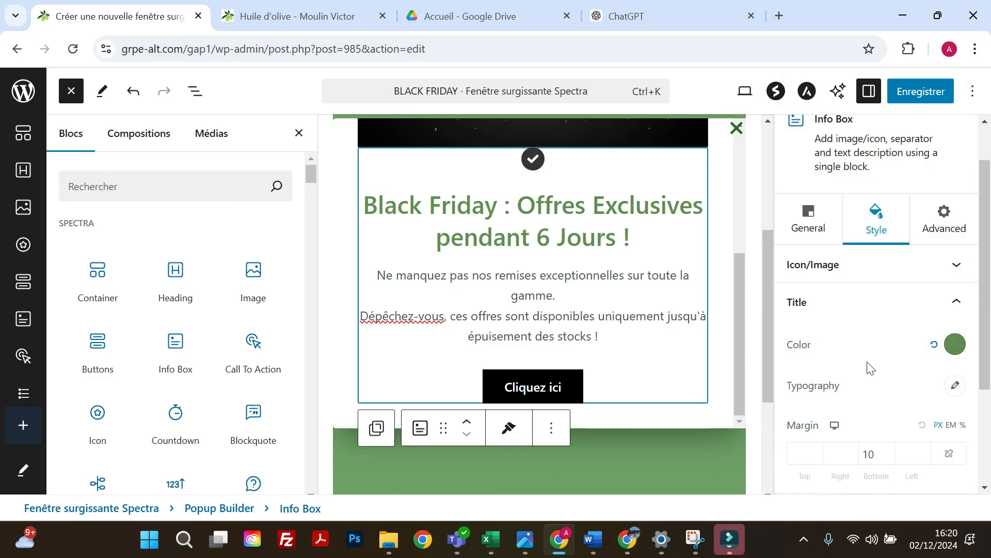
pyautogui.click(915, 96)
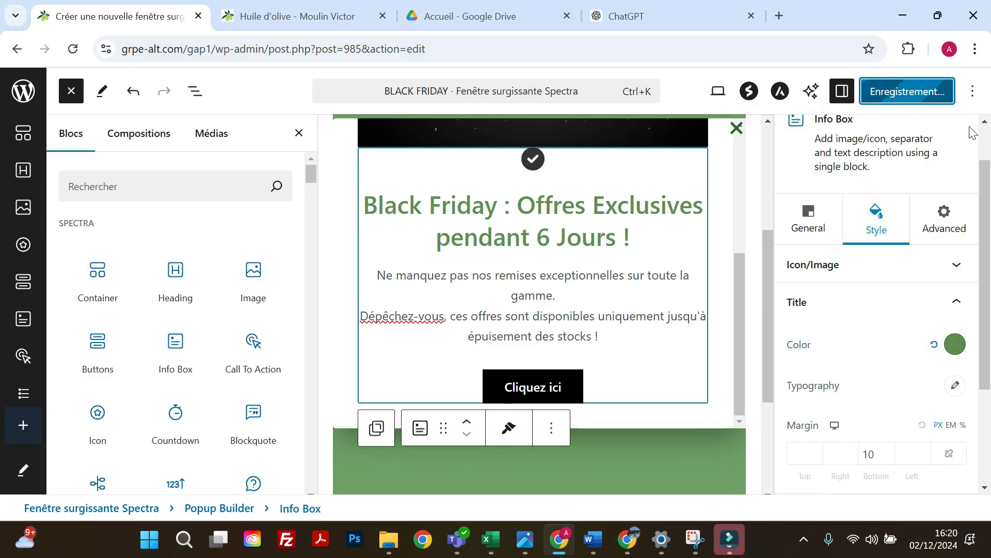
pyautogui.click(939, 305)
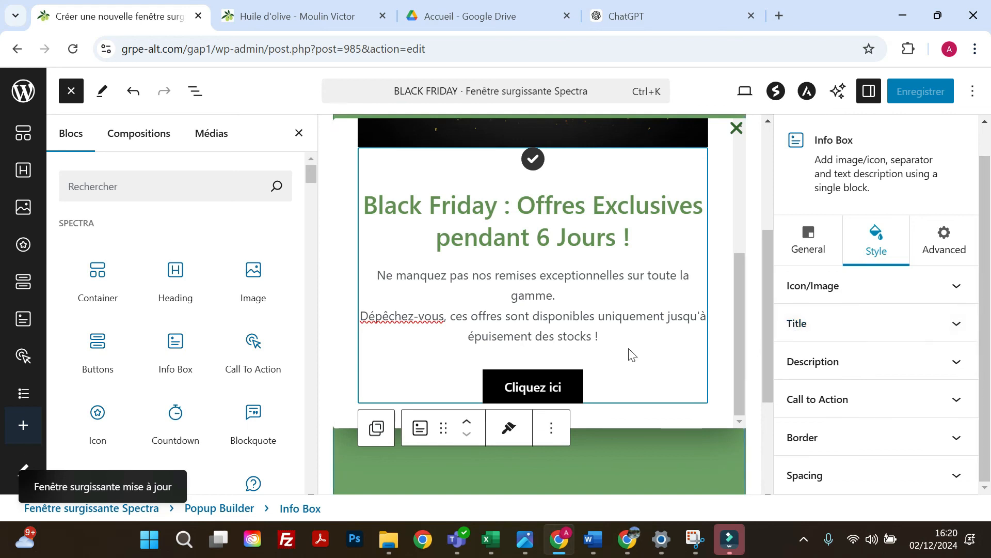
# Disable the icon above the Info Box title and save the popup.
pyautogui.scroll(3, 627, 351)
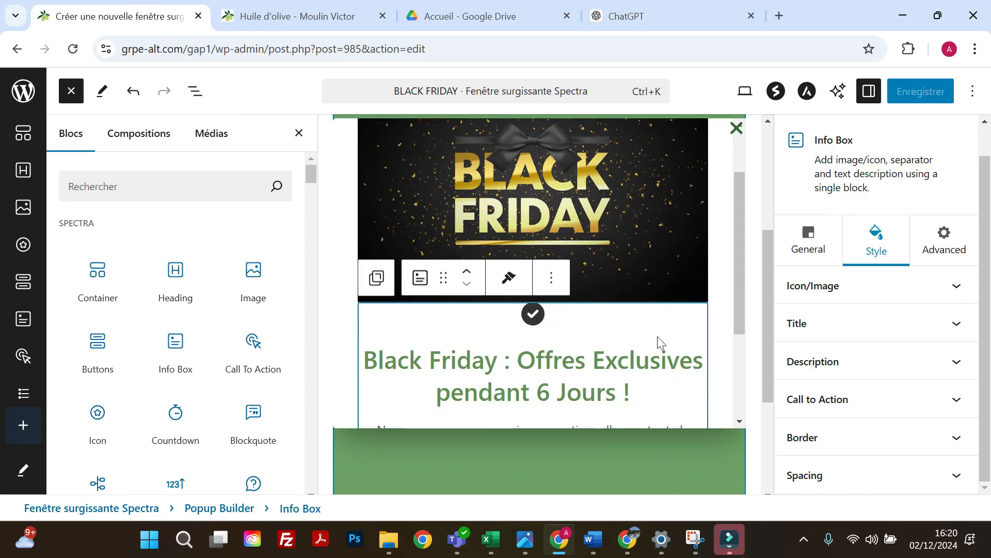
pyautogui.click(815, 248)
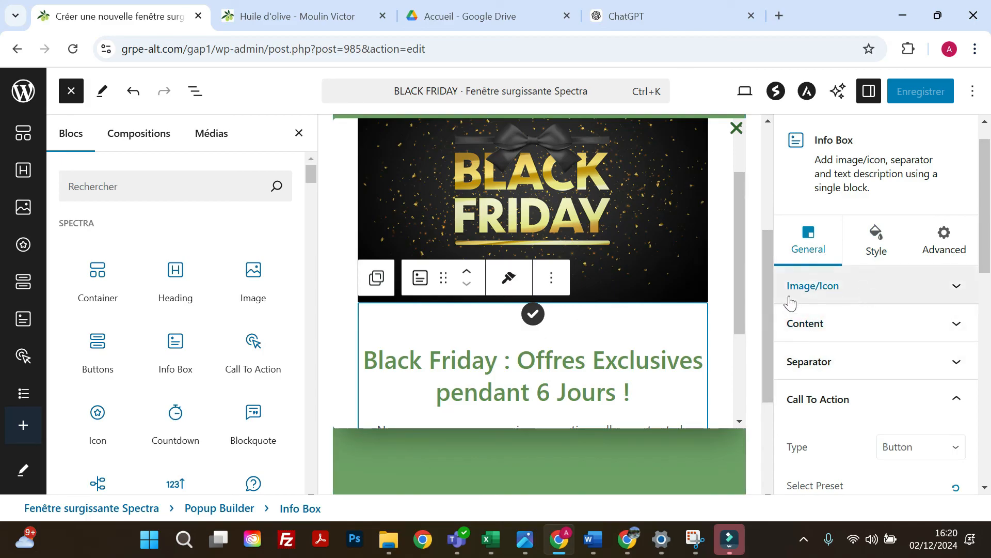
pyautogui.click(842, 292)
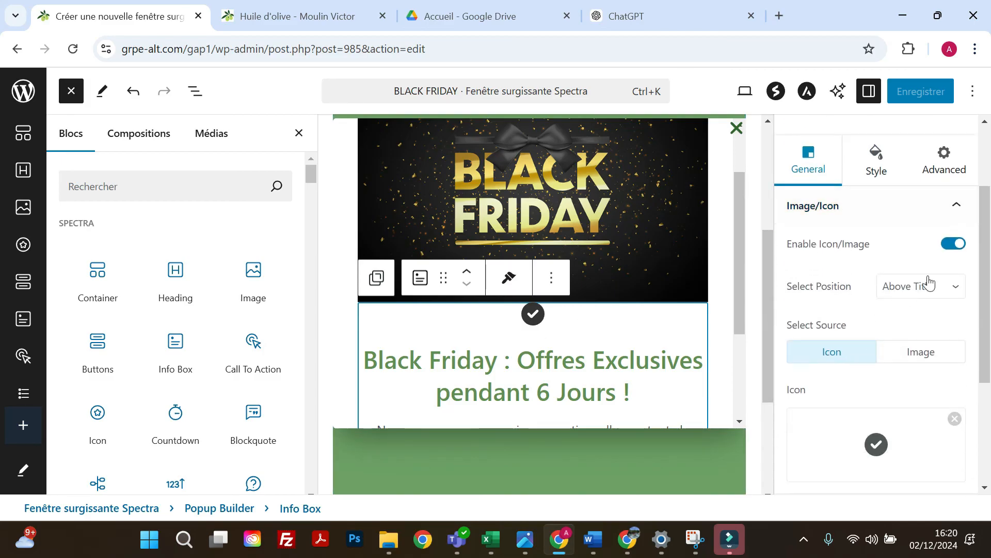
pyautogui.click(955, 244)
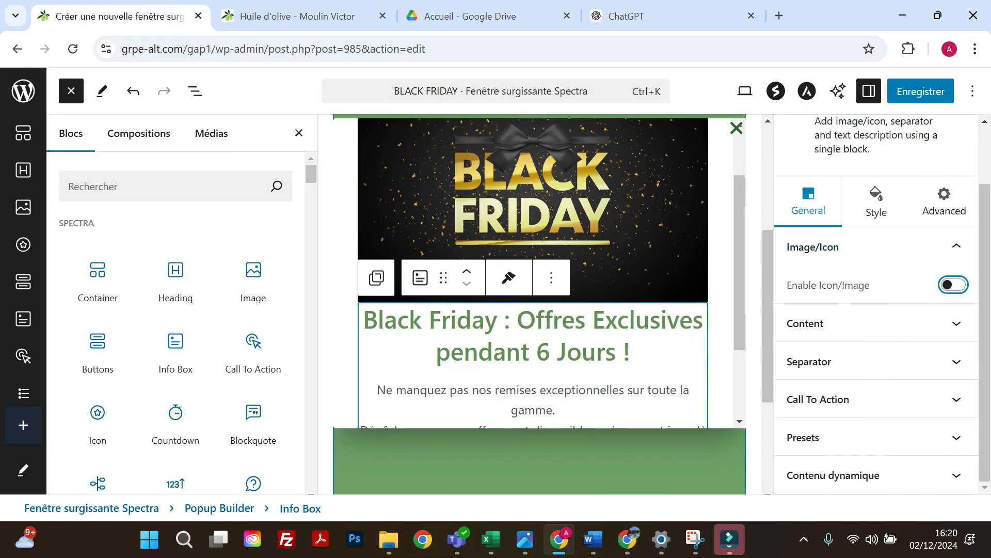
pyautogui.click(915, 97)
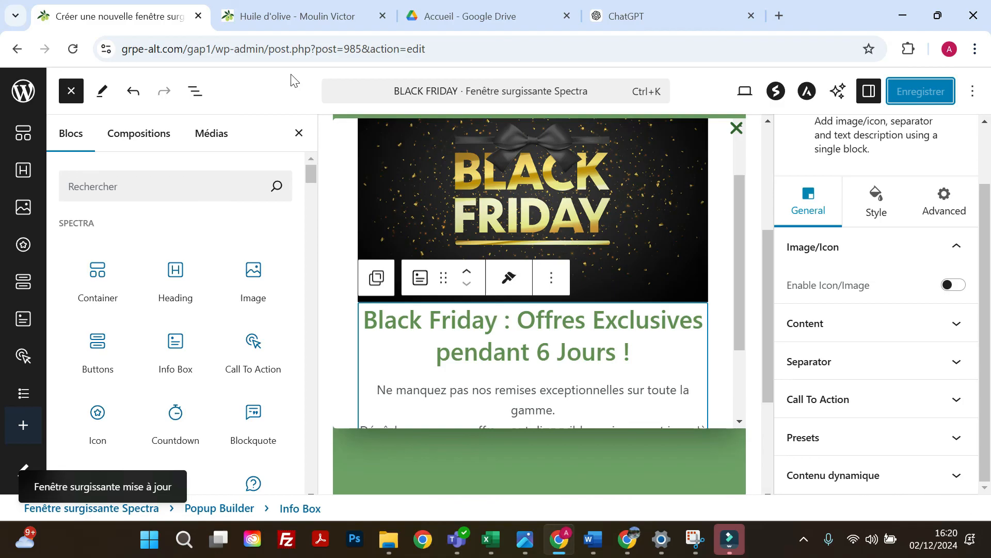
# Switch to the Moulin Victor website, look through the popup on the "Huile d'olive" page and close it.
pyautogui.click(310, 21)
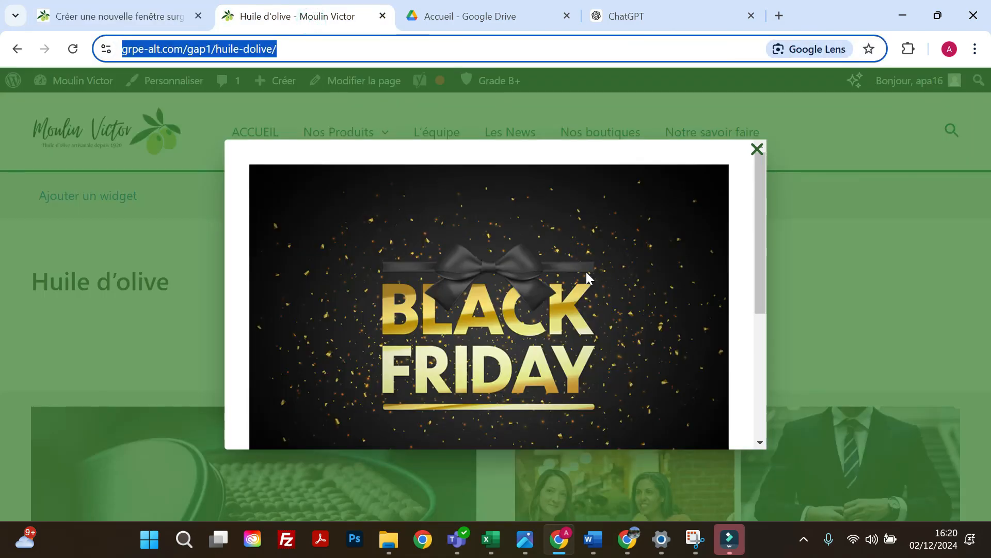
pyautogui.scroll(-5, 586, 274)
pyautogui.scroll(4, 600, 315)
pyautogui.scroll(1, 601, 311)
pyautogui.click(757, 149)
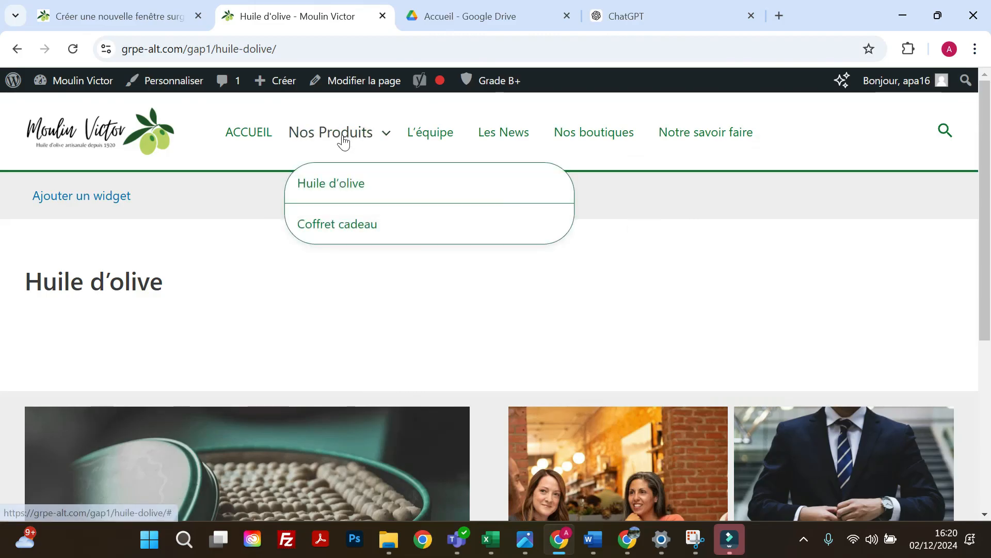
# Open the "L'équipe" page, test the popup's "Cliquez ici" link and examine the popup on the linked page.
pyautogui.click(426, 137)
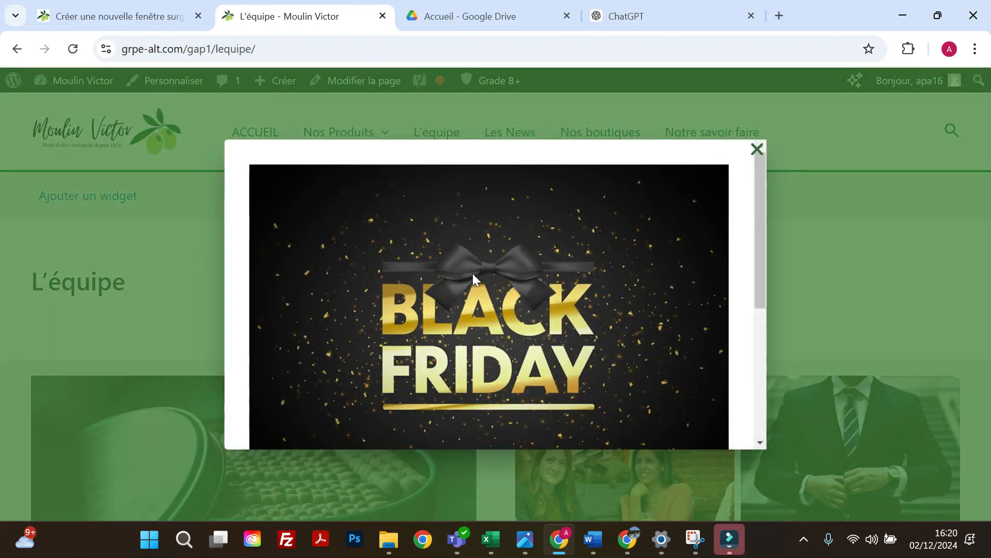
pyautogui.scroll(-5, 482, 262)
pyautogui.scroll(-1, 482, 262)
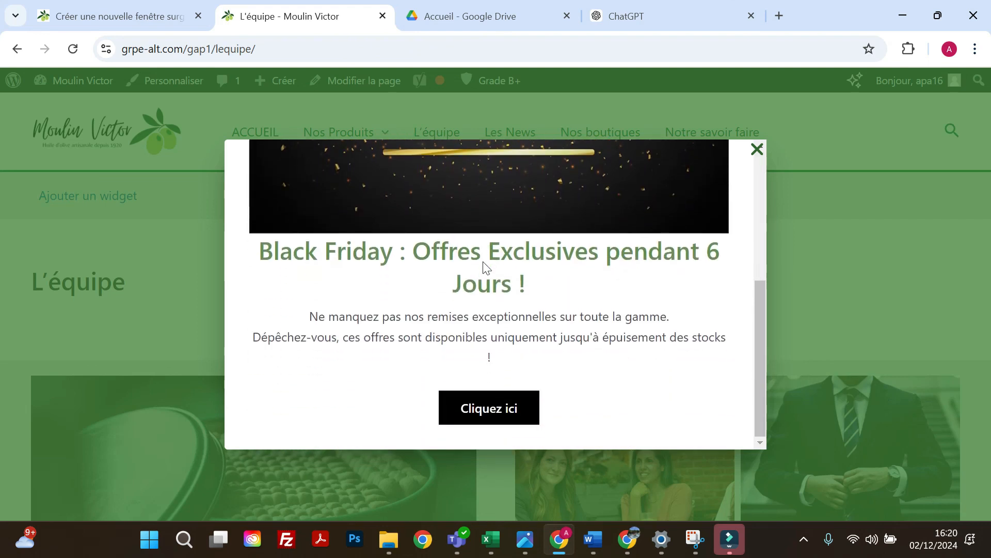
pyautogui.click(490, 413)
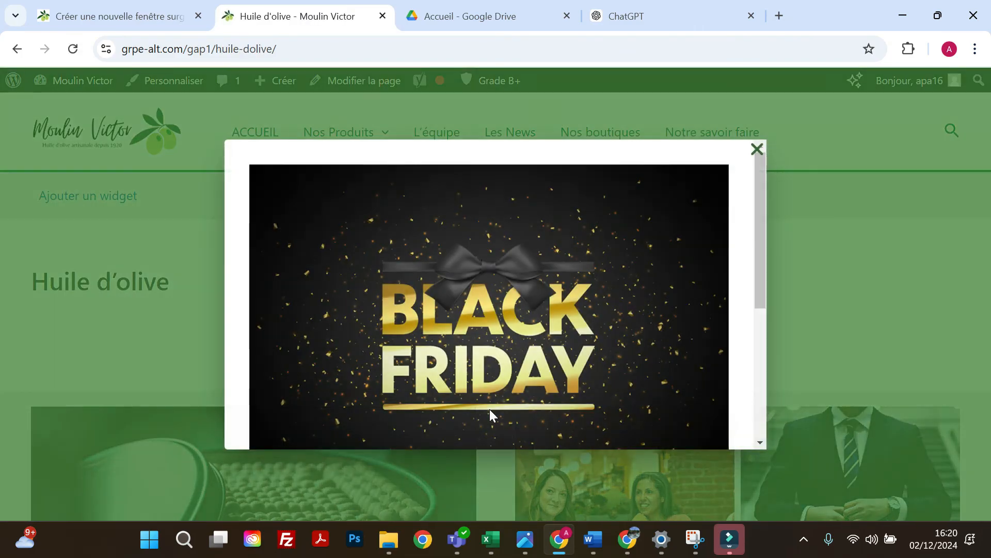
pyautogui.scroll(-5, 465, 265)
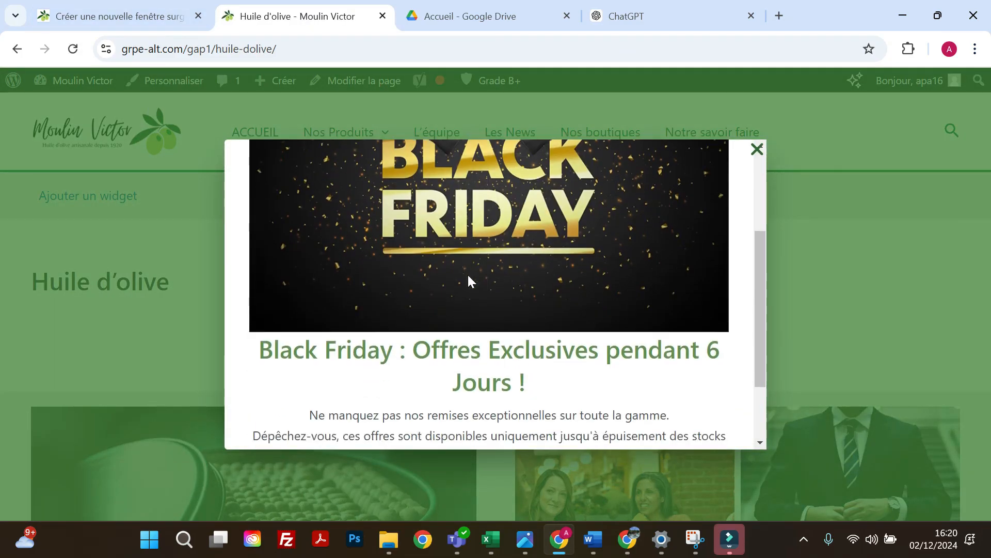